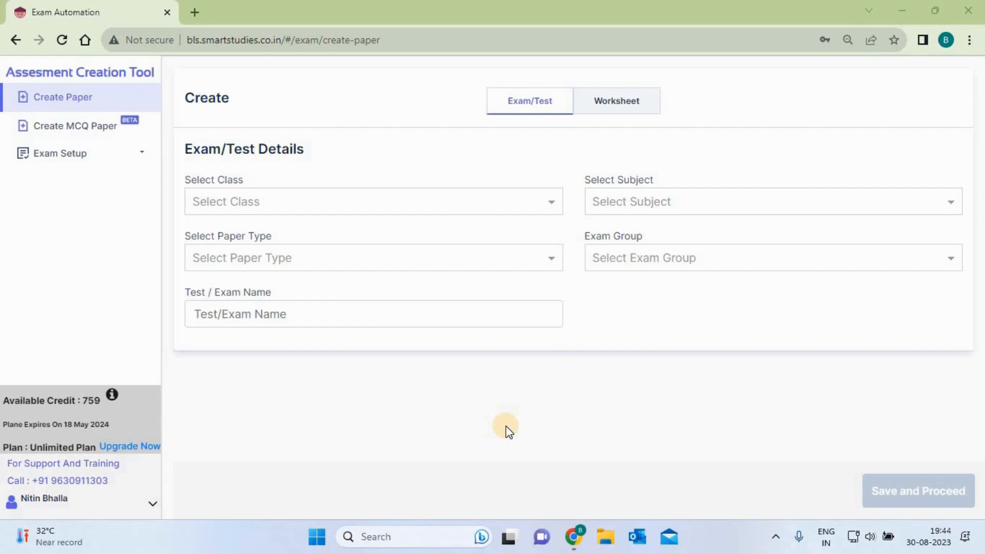
Step: Set the exam details to class 10th, subject Science, paper type Exam and exam group Quarterly Exam
click(348, 207)
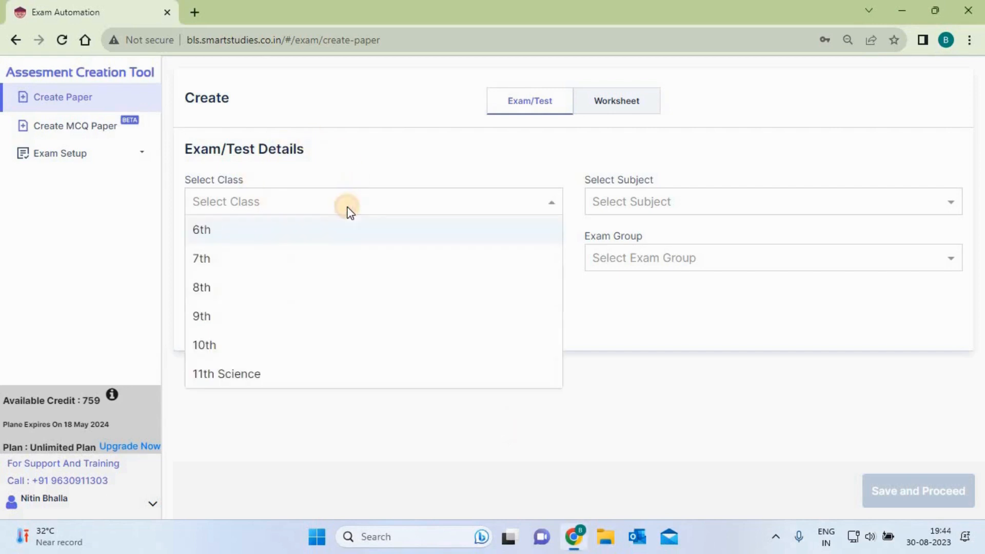
click(282, 346)
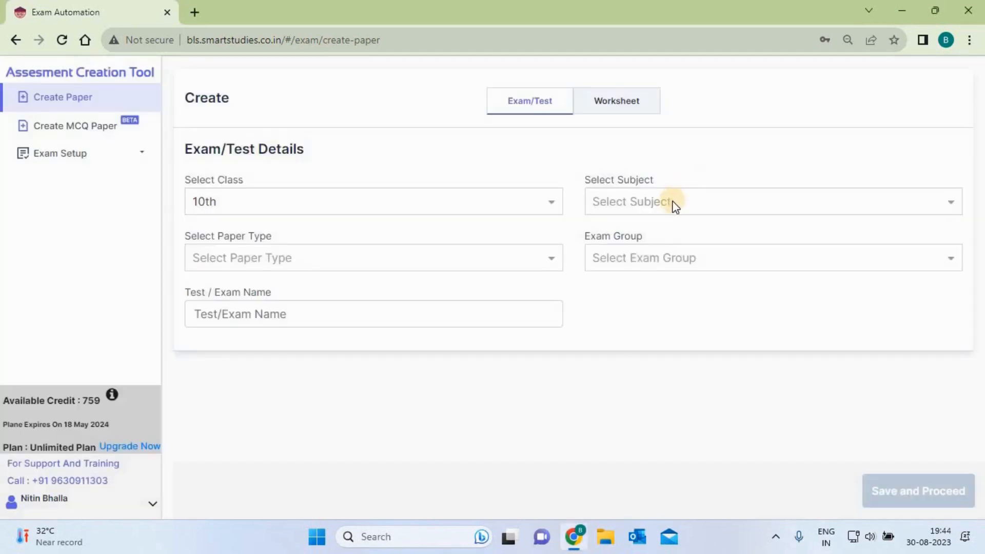
click(674, 204)
click(643, 264)
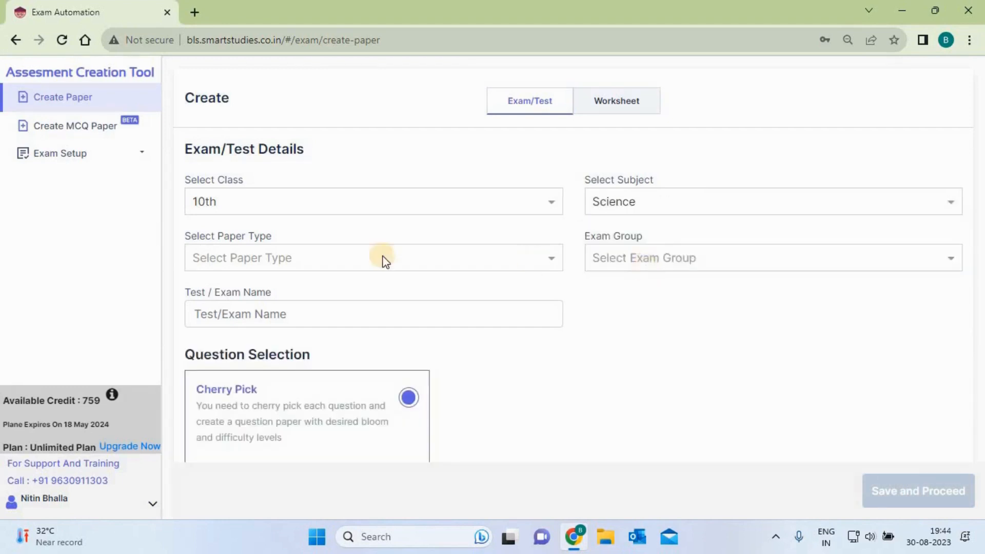
click(343, 263)
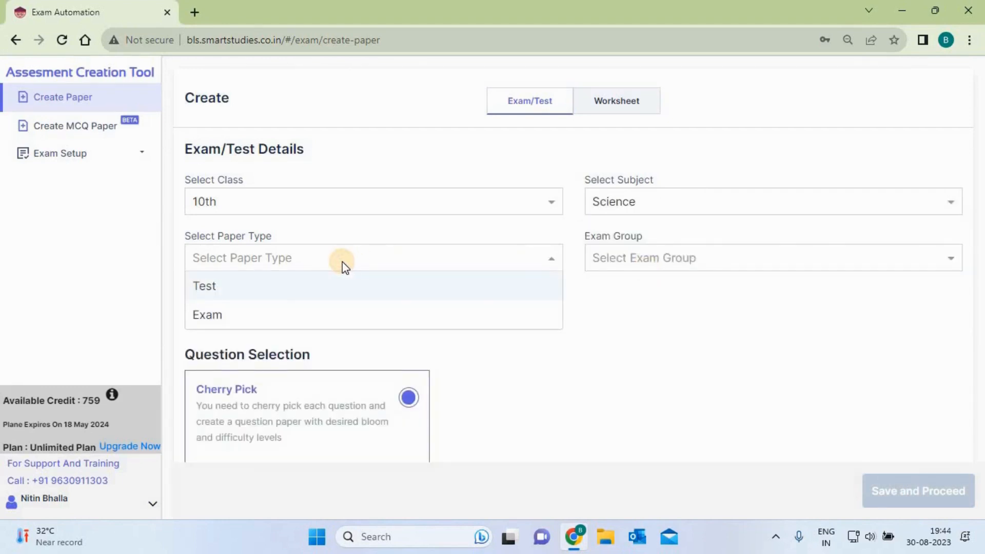
click(261, 322)
click(682, 262)
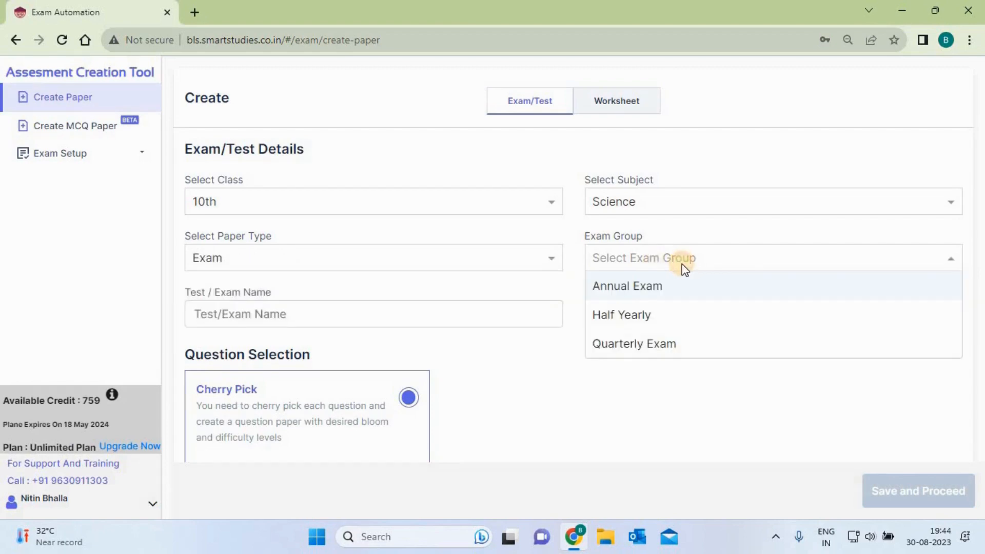
click(642, 346)
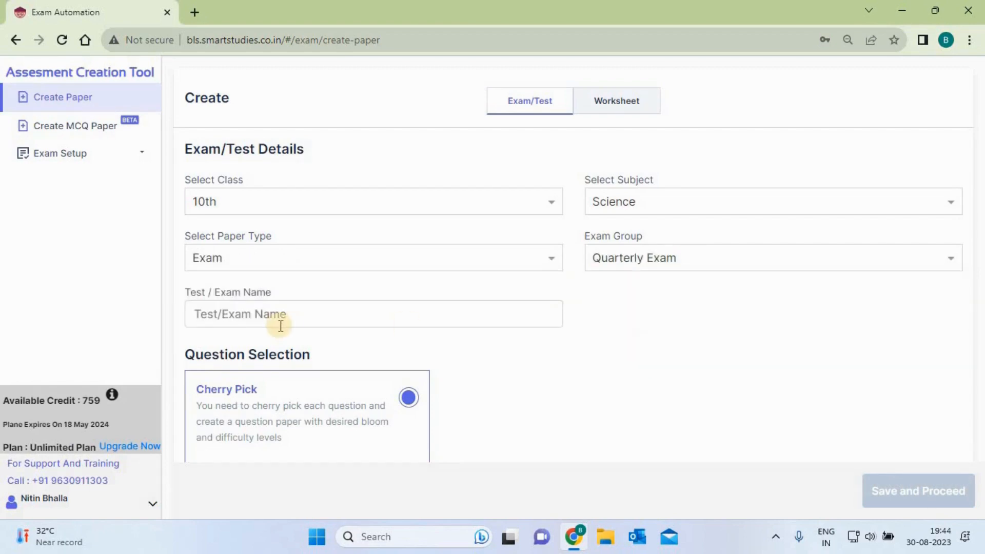
Step: Name the exam "Science 1st Semester Exam" and save the details to proceed to chapter selection
click(279, 315)
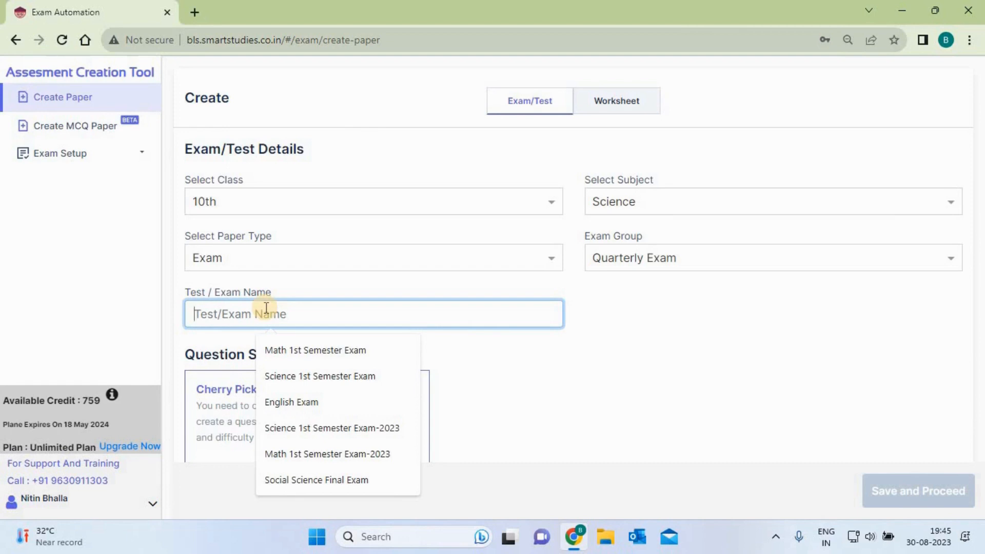
click(310, 377)
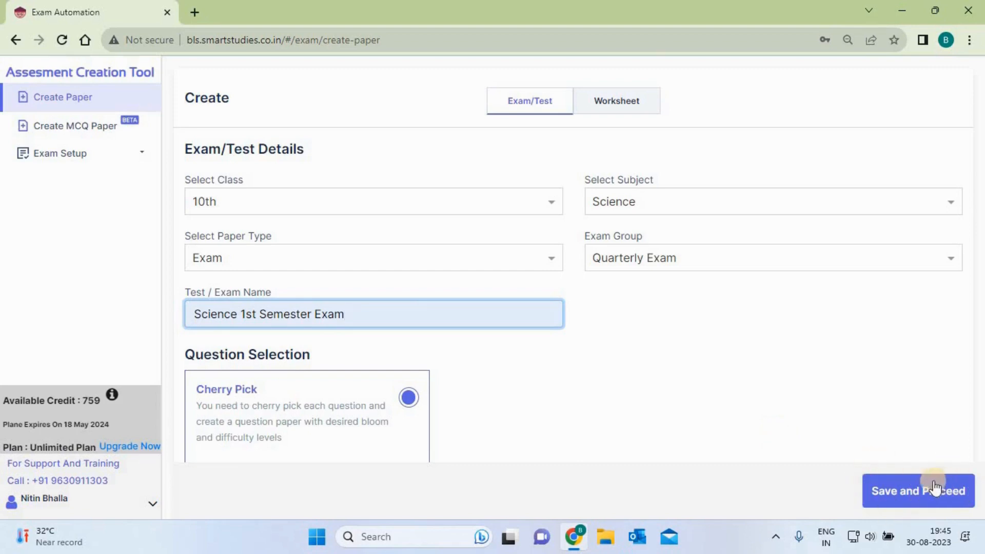
click(926, 496)
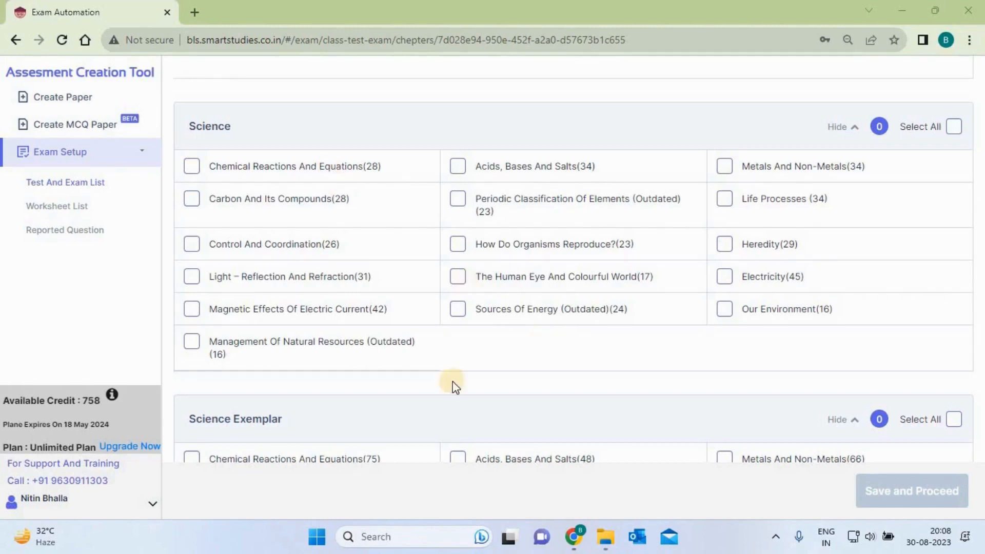
Step: Select the Heredity, Electricity and Metals And Non-Metals chapters from the Question Bank
scroll(497, 400, down, 5)
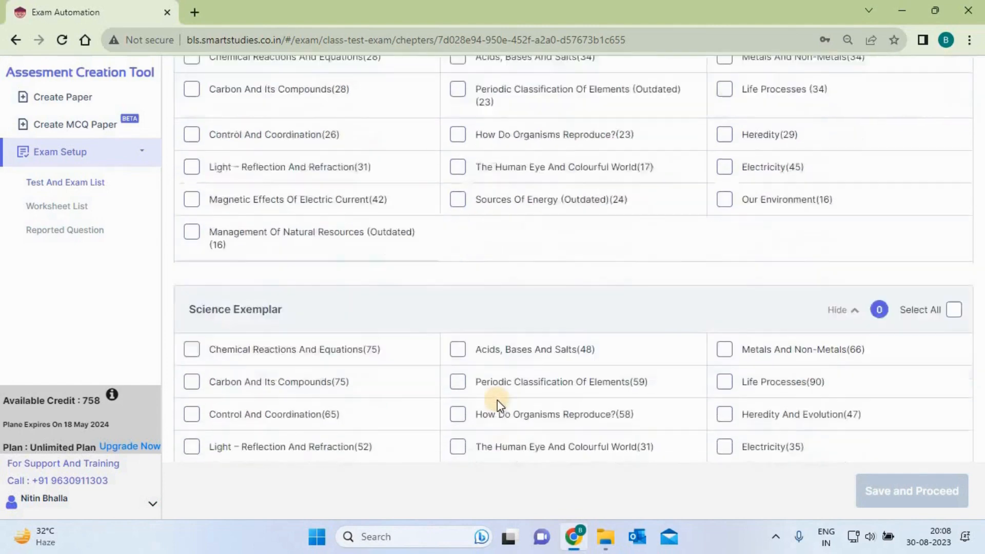
scroll(497, 400, down, 4)
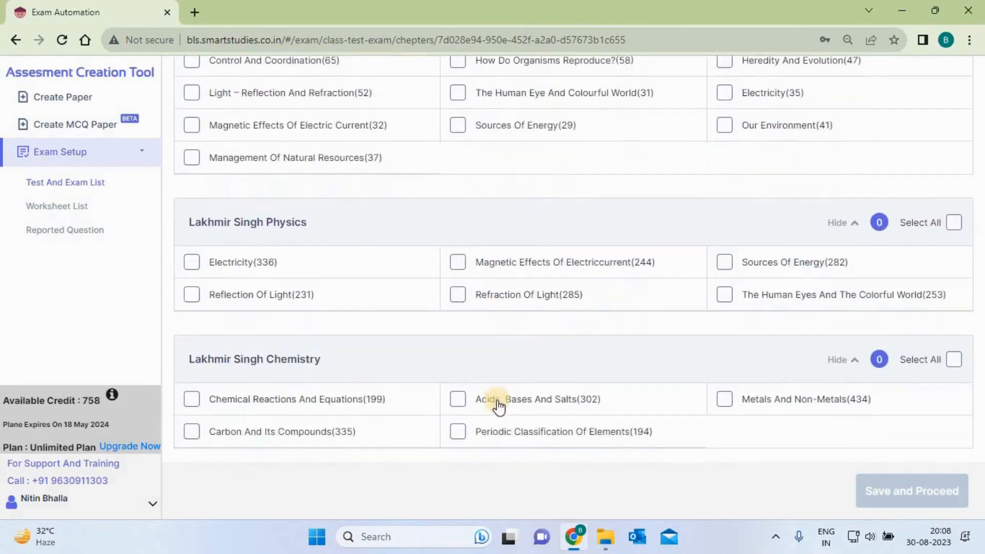
scroll(497, 400, down, 6)
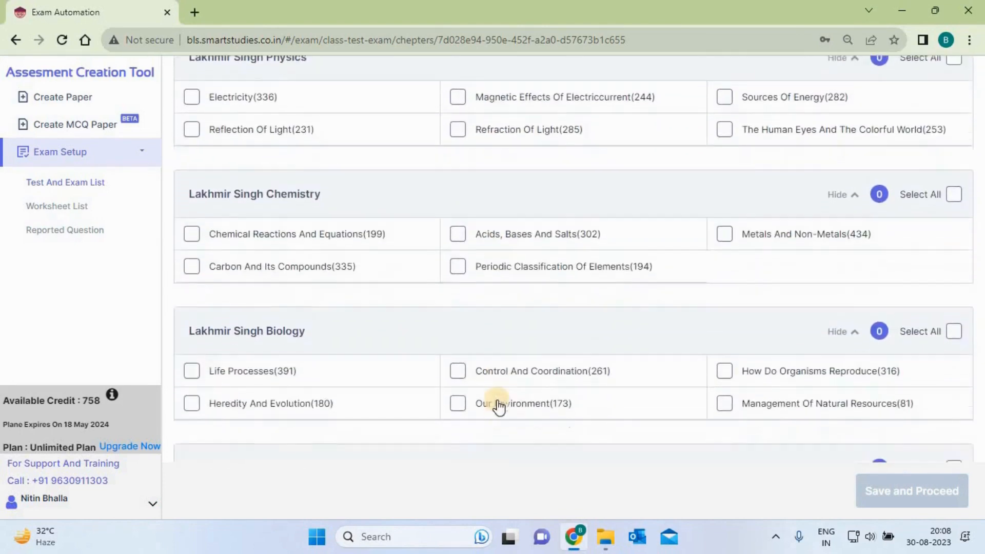
scroll(497, 403, down, 5)
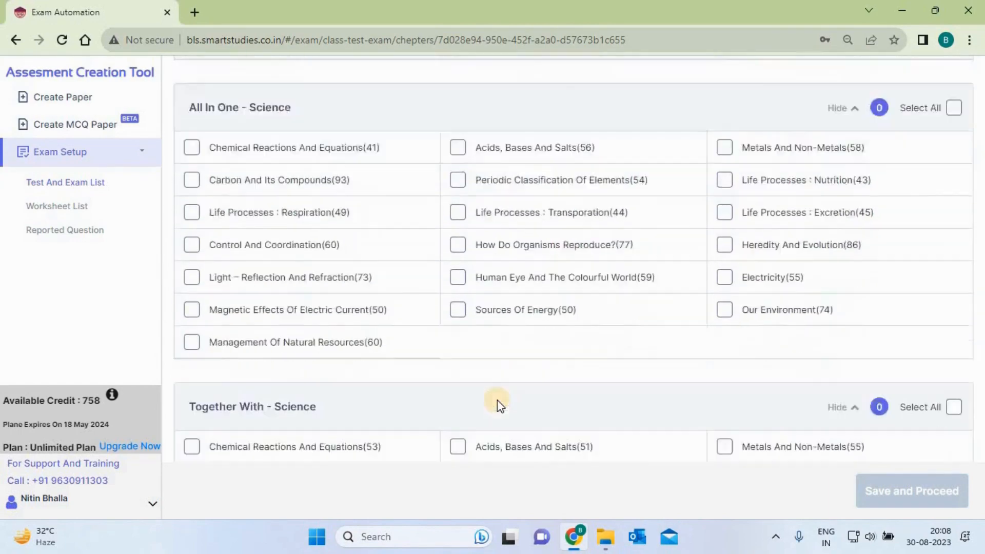
scroll(497, 399, up, 20)
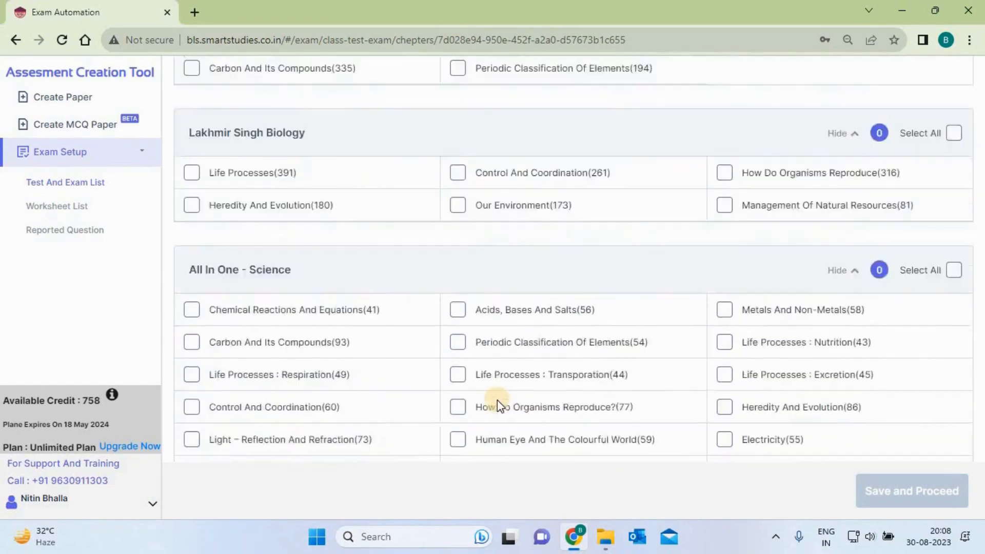
scroll(497, 400, up, 4)
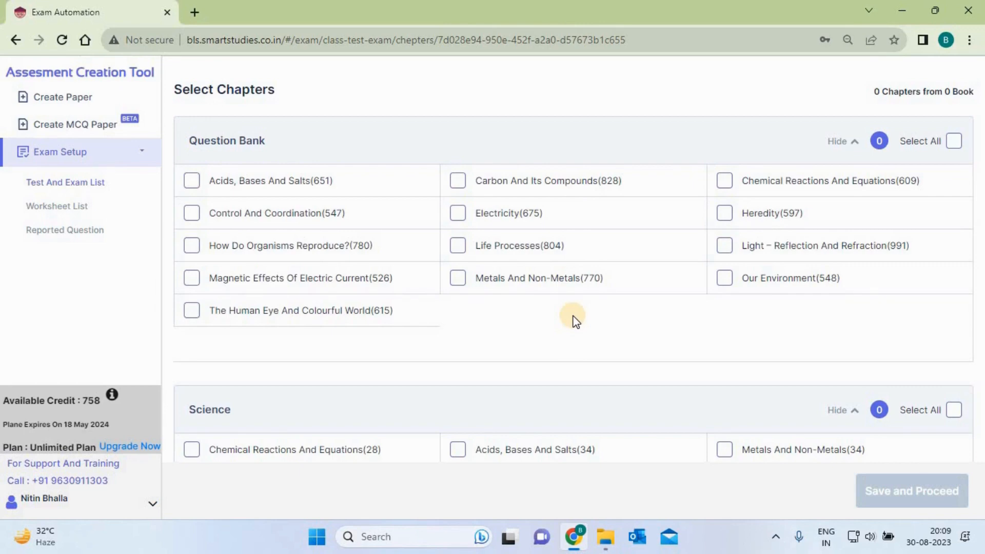
click(724, 213)
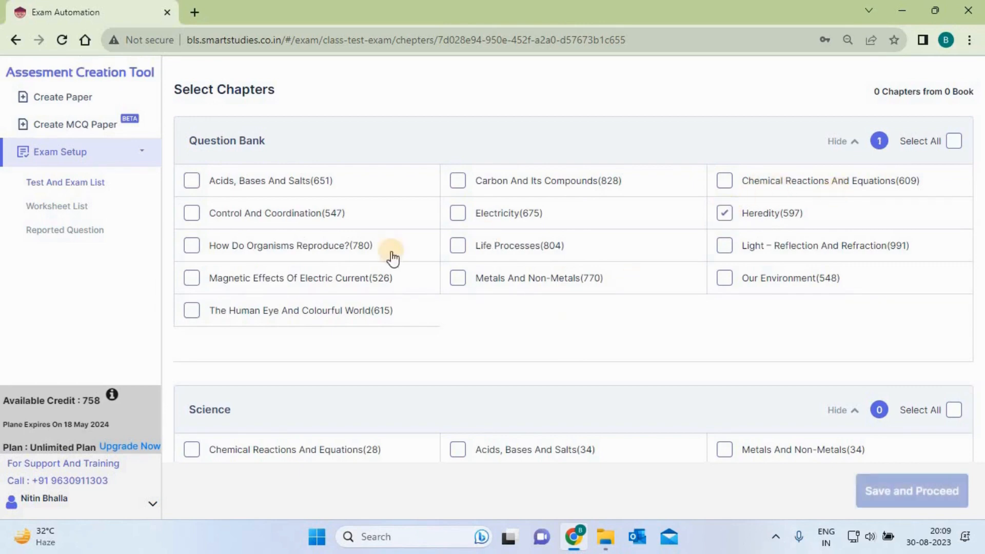
click(457, 213)
click(458, 278)
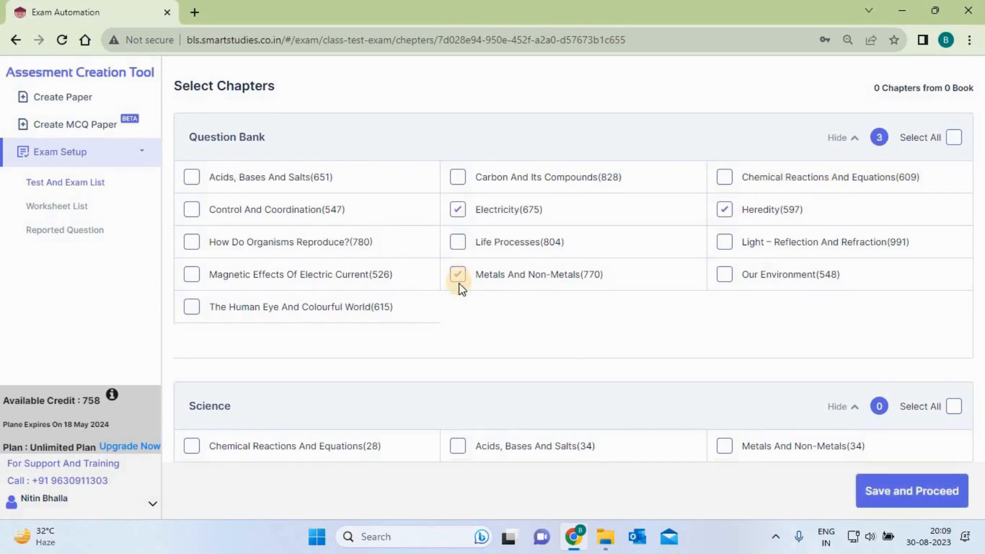
Step: Select How Do Organisms Reproduce? and Light – Reflection And Refraction from the Science book
scroll(459, 285, down, 5)
click(458, 269)
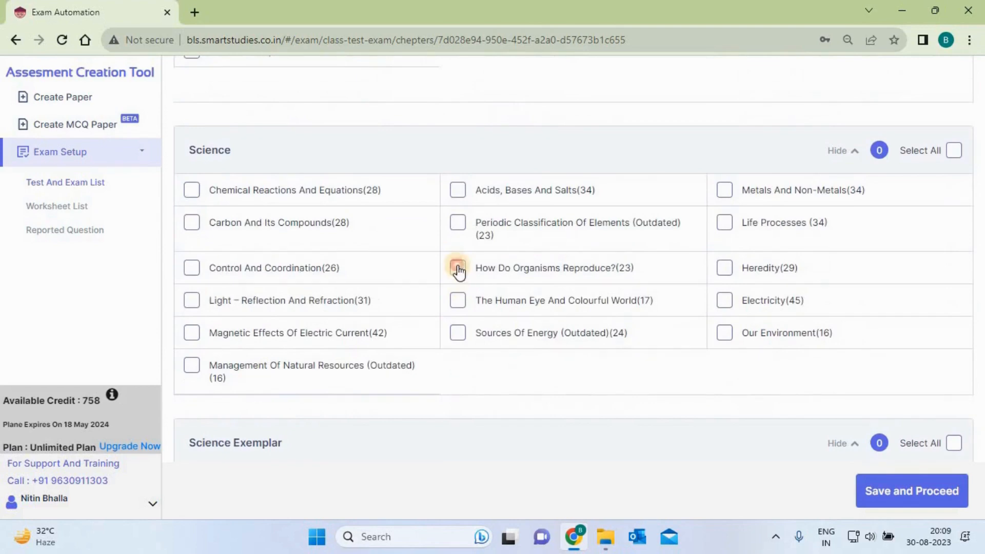
click(191, 303)
Step: Add Lakhmir Singh's Acids, Bases And Salts (Chemistry), Sources Of Energy (Physics) and How Do Organisms Reproduce (Biology), and save the chapter selection
scroll(189, 305, down, 5)
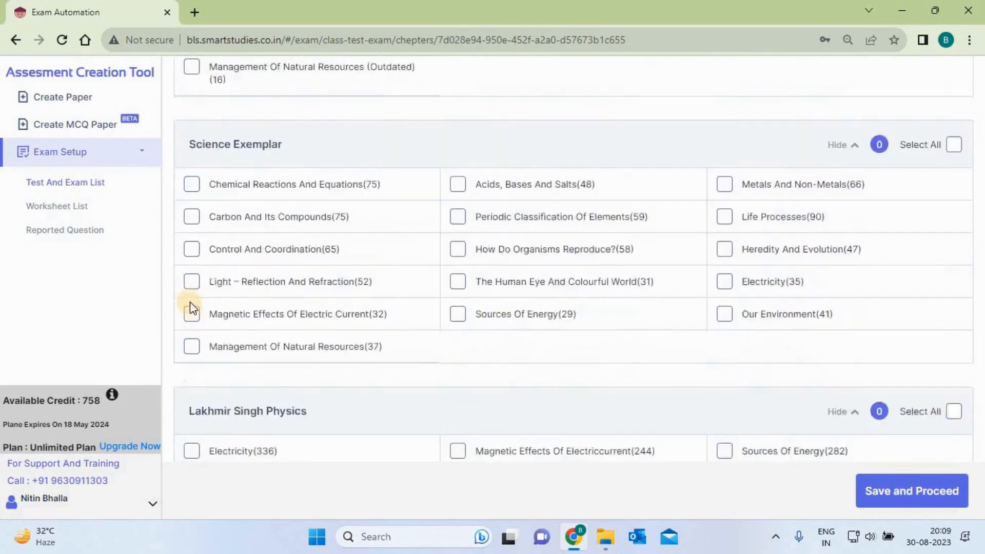
scroll(190, 302, down, 5)
click(457, 310)
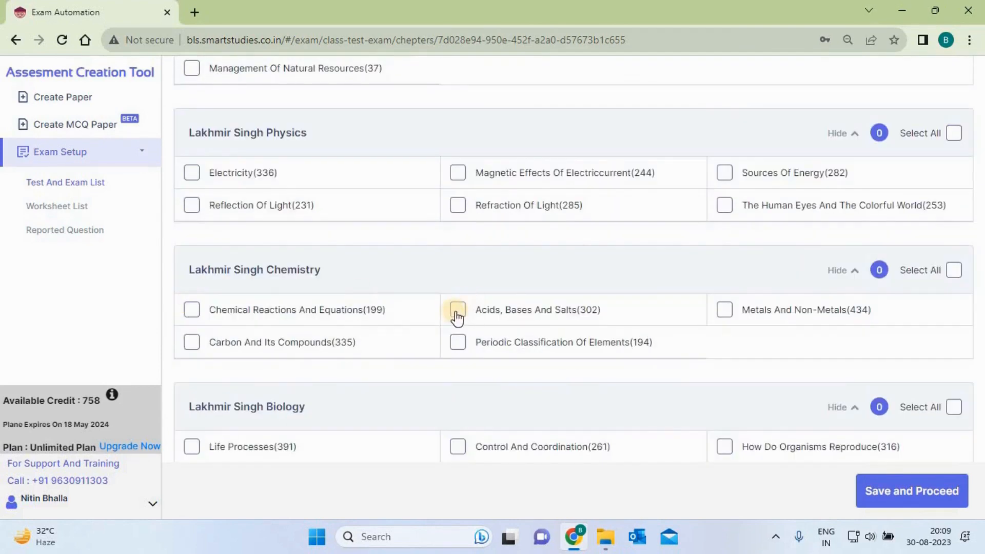
click(725, 174)
click(724, 447)
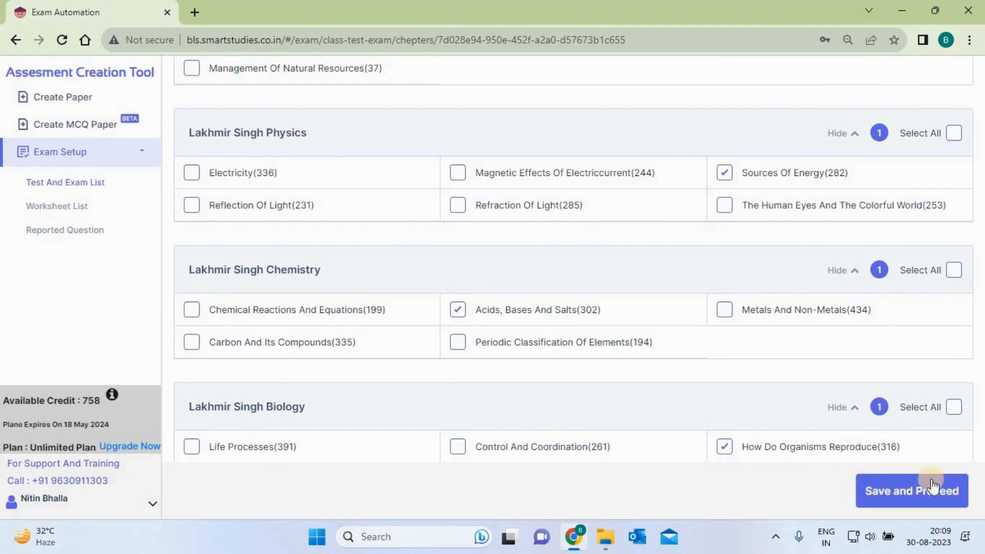
click(907, 494)
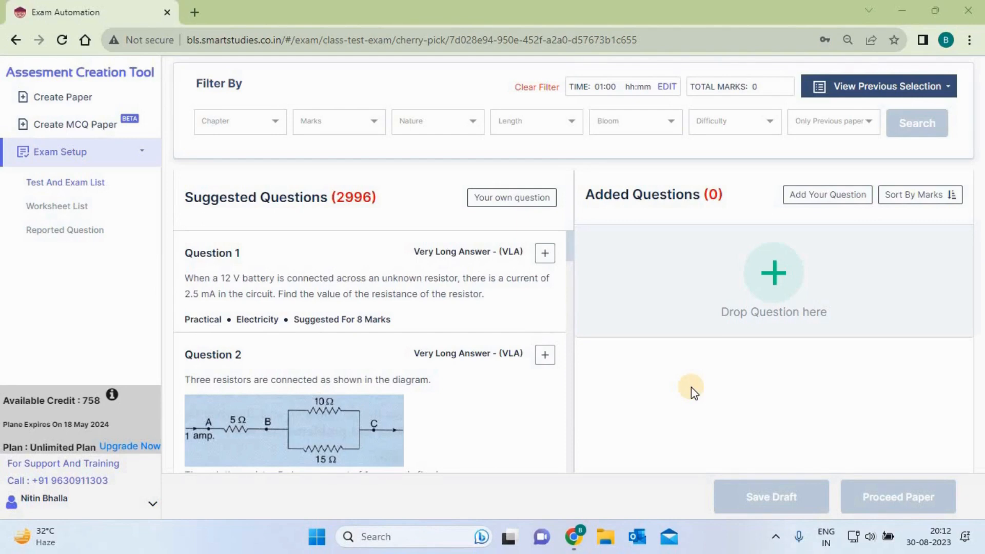
Step: Examine the suggested question count and the options of the Chapter, Marks, Nature, Length, Bloom, Difficulty and Only Previous paper filters
double_click(369, 198)
click(415, 206)
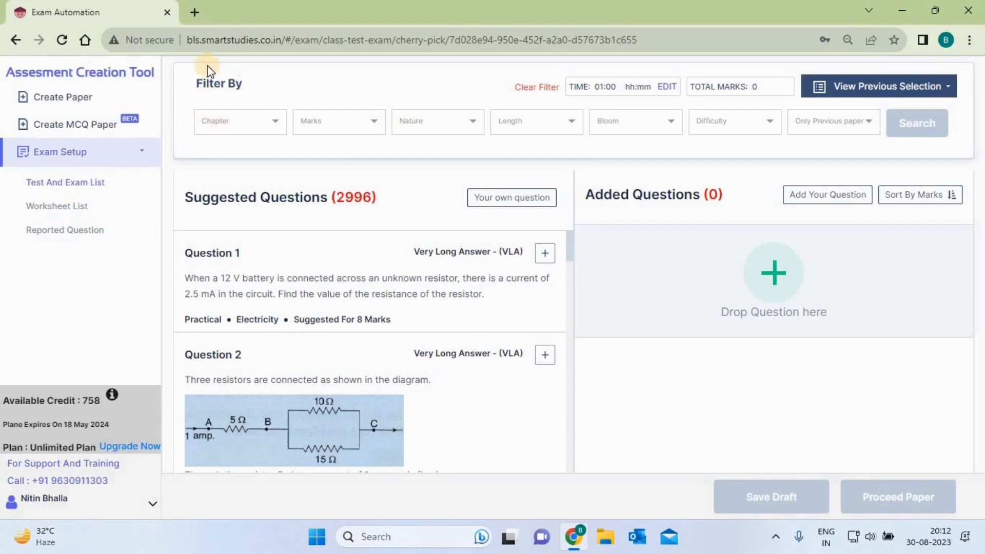
click(255, 124)
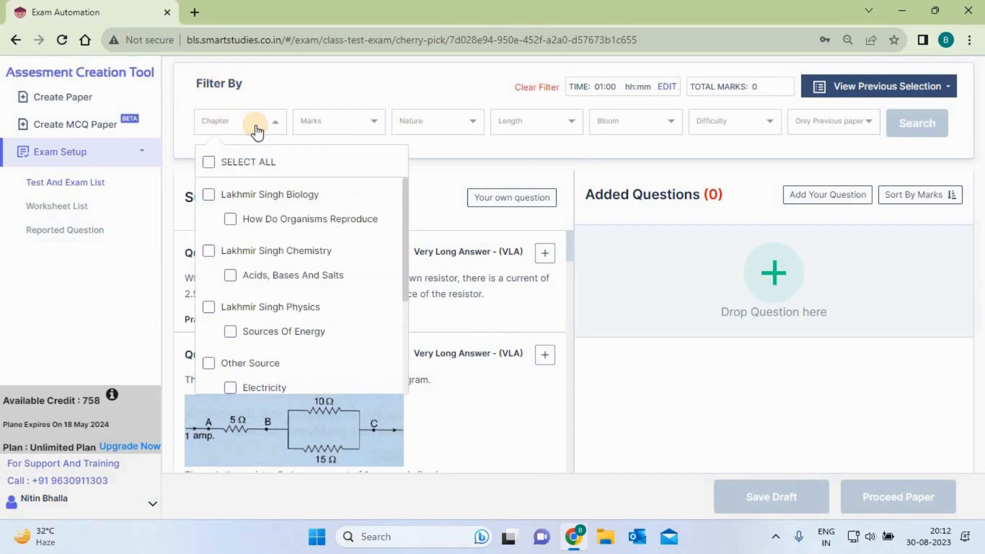
click(329, 130)
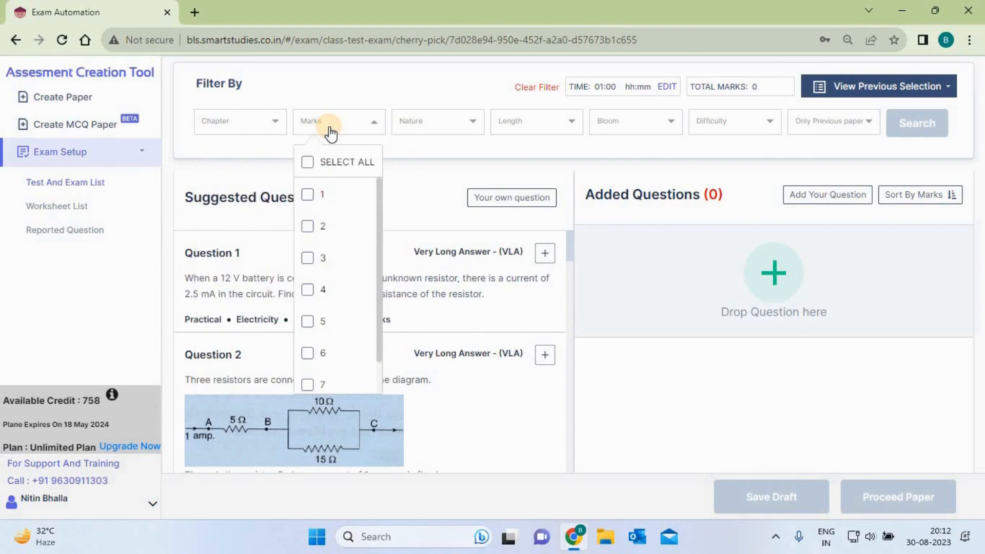
click(450, 127)
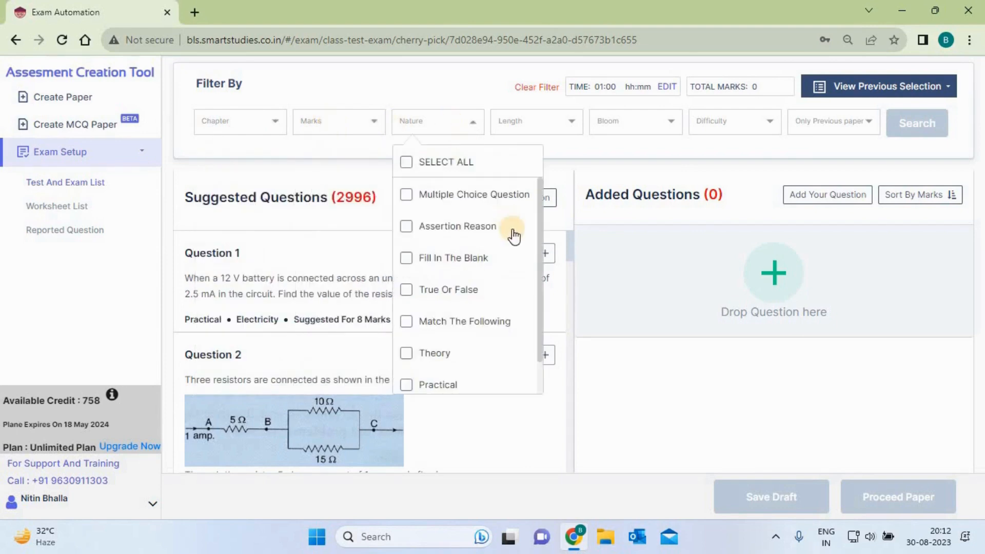
scroll(534, 308, down, 1)
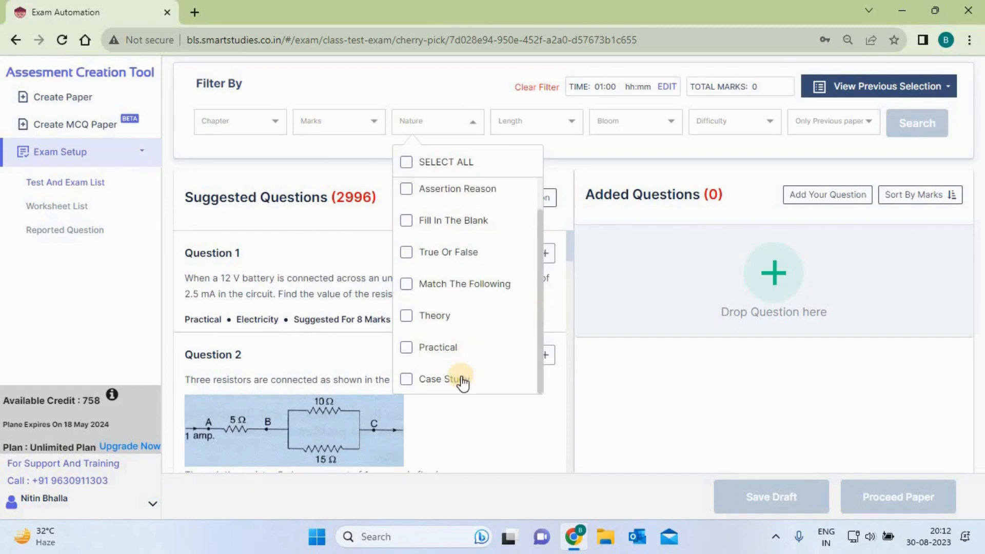
click(538, 127)
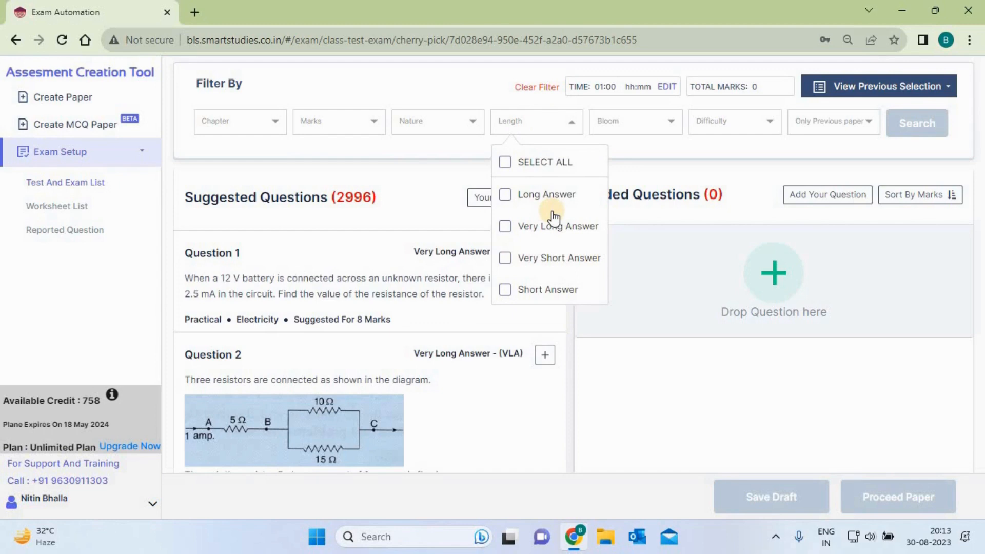
click(624, 126)
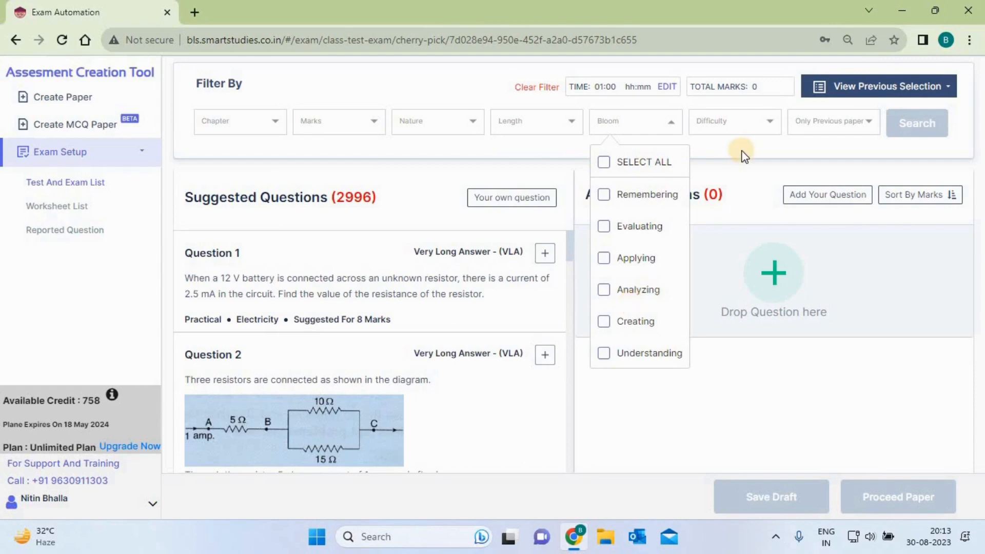
click(738, 128)
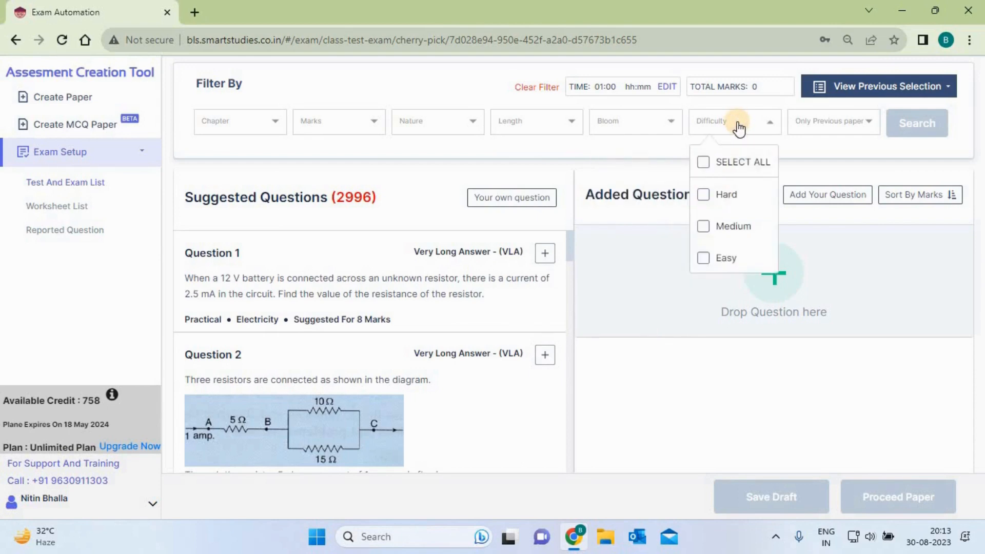
click(835, 126)
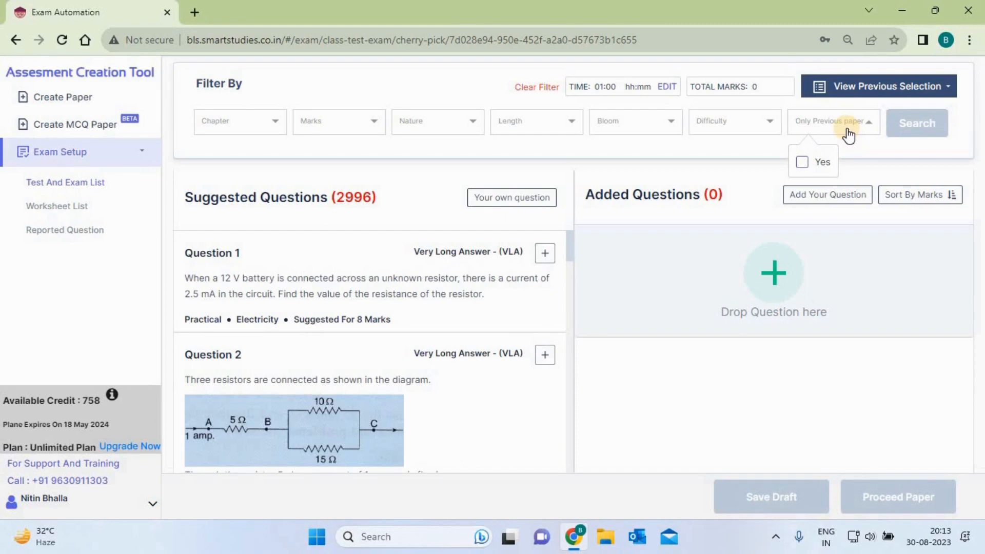
click(351, 245)
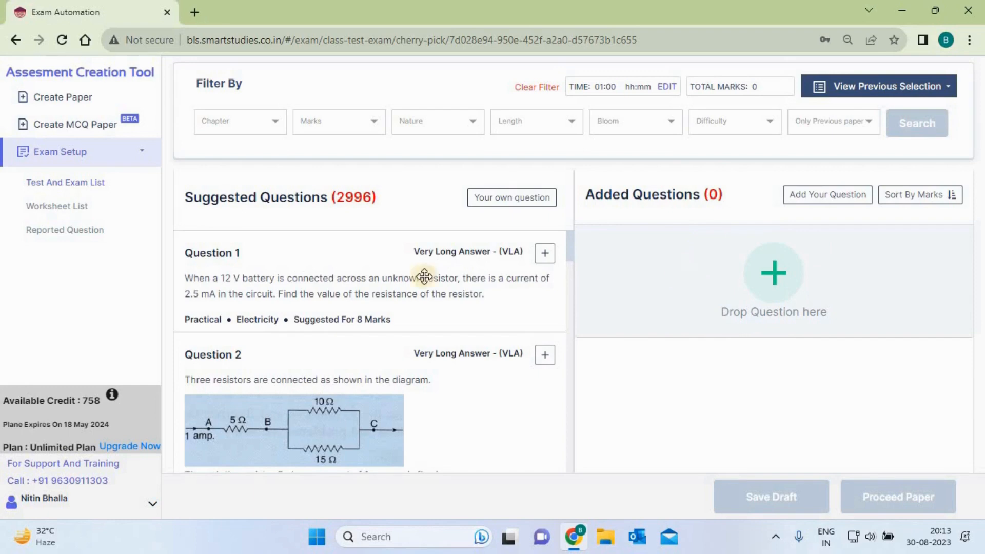
Step: Add six questions from the suggested questions list to the exam paper
click(544, 253)
click(546, 258)
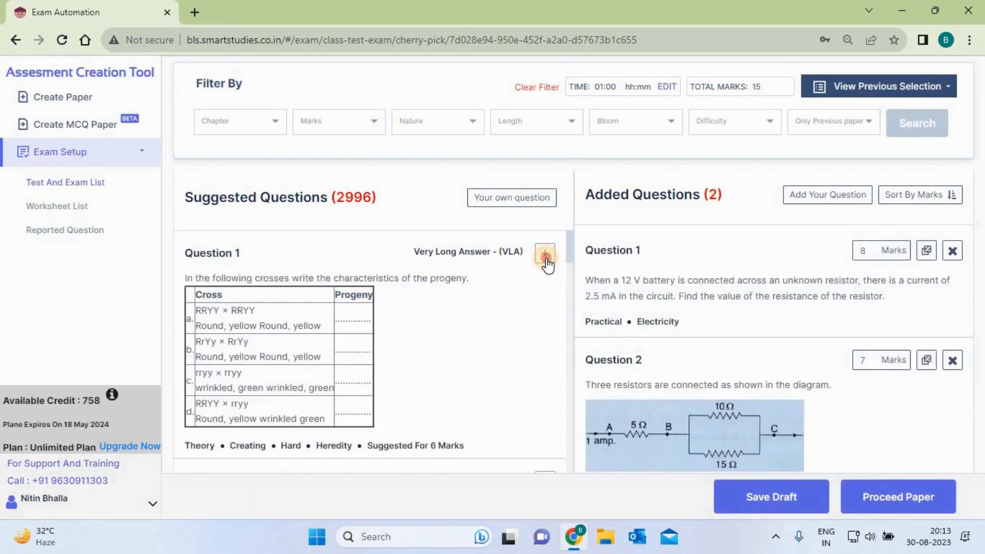
click(545, 258)
click(546, 258)
click(545, 256)
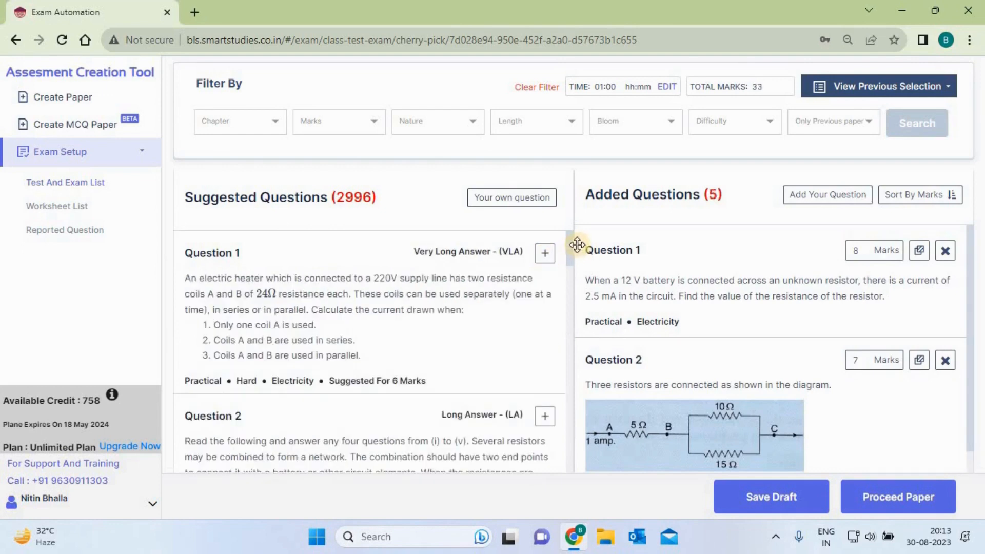
click(571, 257)
click(545, 248)
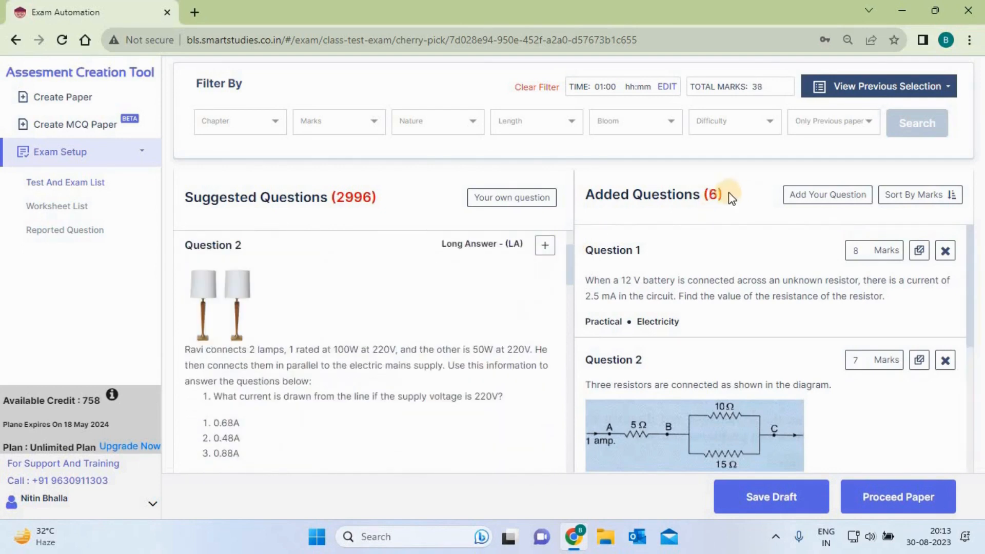
Step: Check the added question count and total marks, and add four more suggested questions to the exam paper
drag(722, 194, 701, 195)
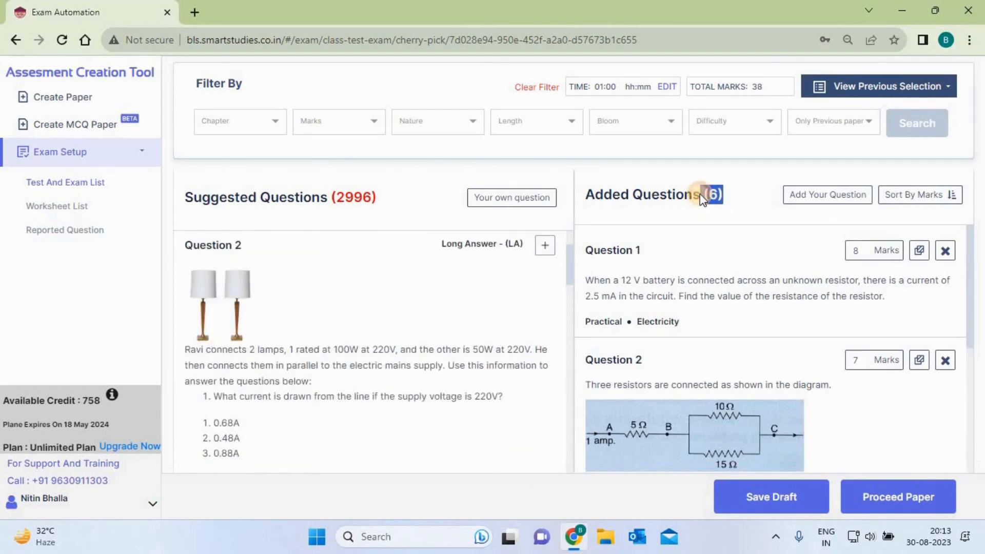
double_click(769, 88)
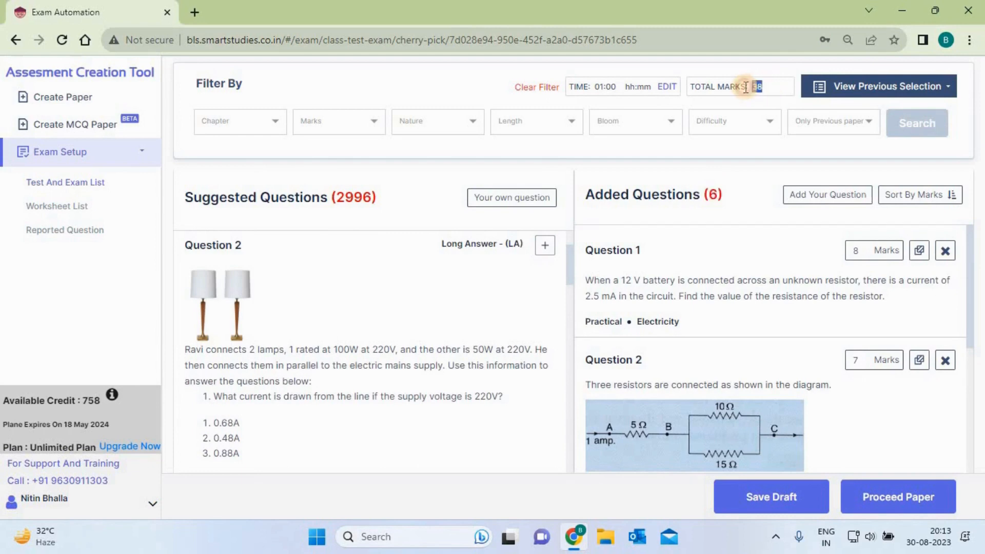
click(744, 150)
click(546, 248)
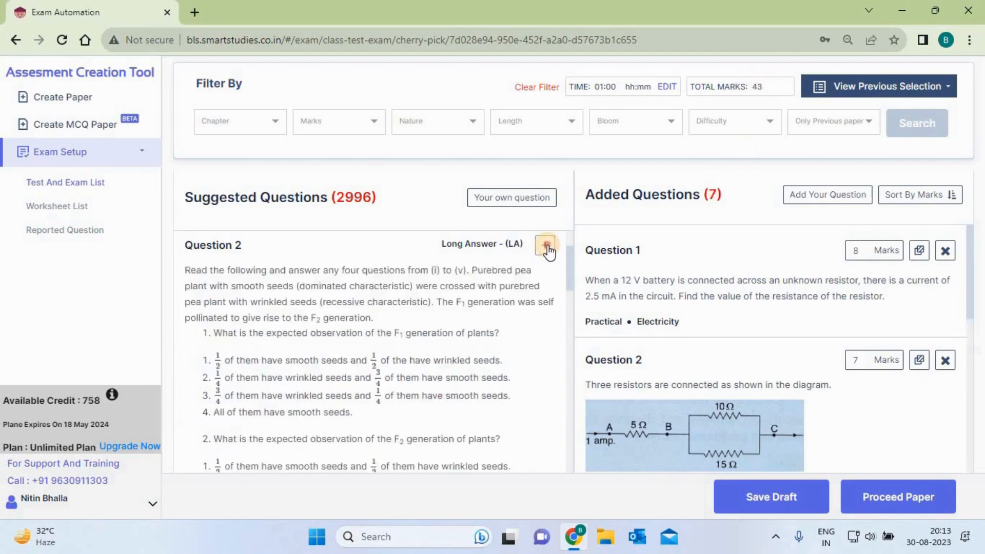
click(547, 248)
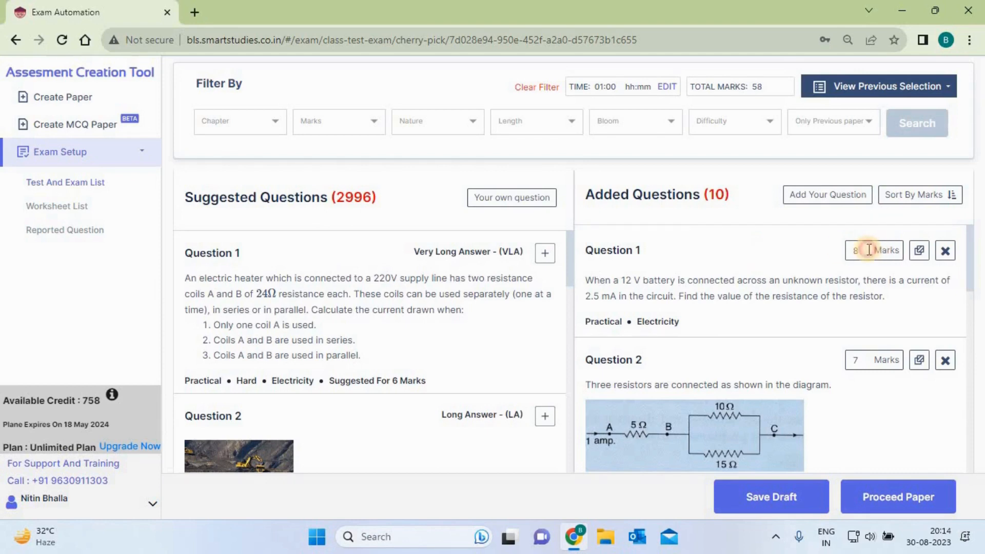
Step: Set the marks of the 12 V battery question to 5 and check the paper's total marks
key(BackSpace)
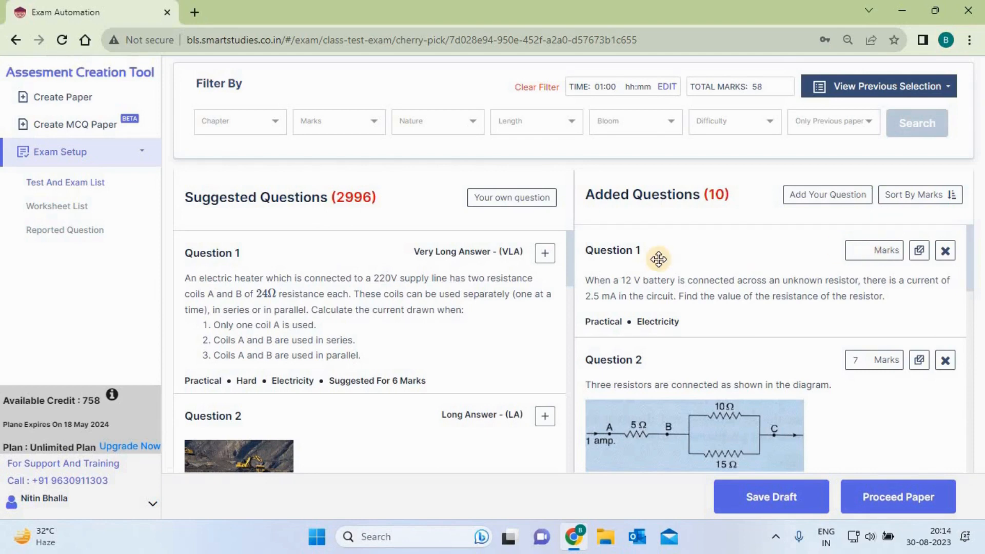
text(5)
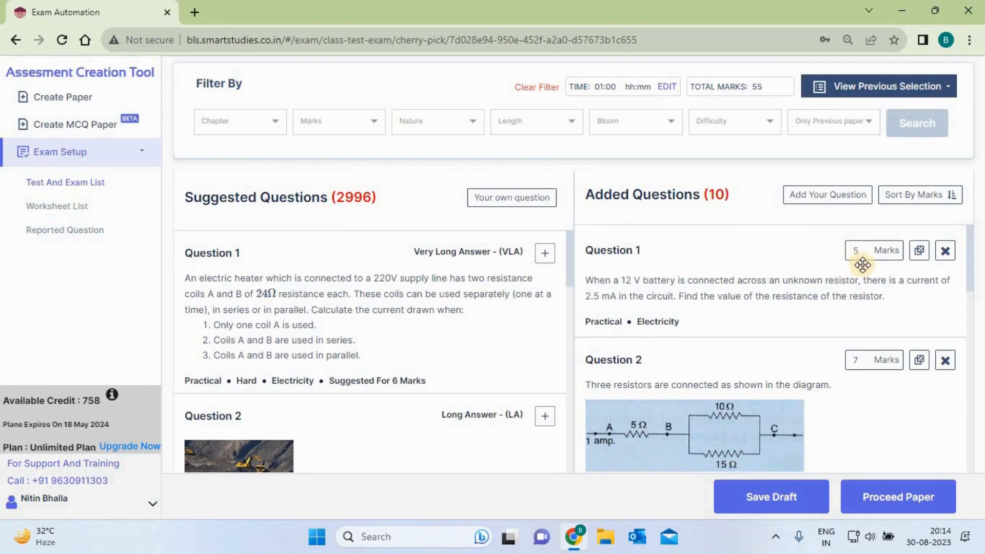
drag(767, 86, 749, 87)
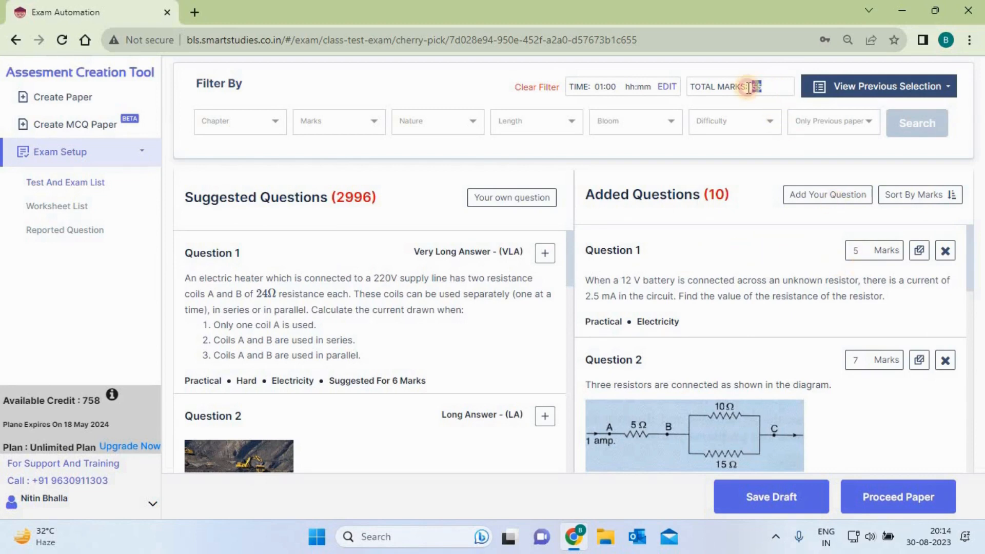
click(759, 146)
Step: Give the washing soda question an alternate, using the suggested question about the electric heater on a 220V supply
scroll(719, 287, down, 6)
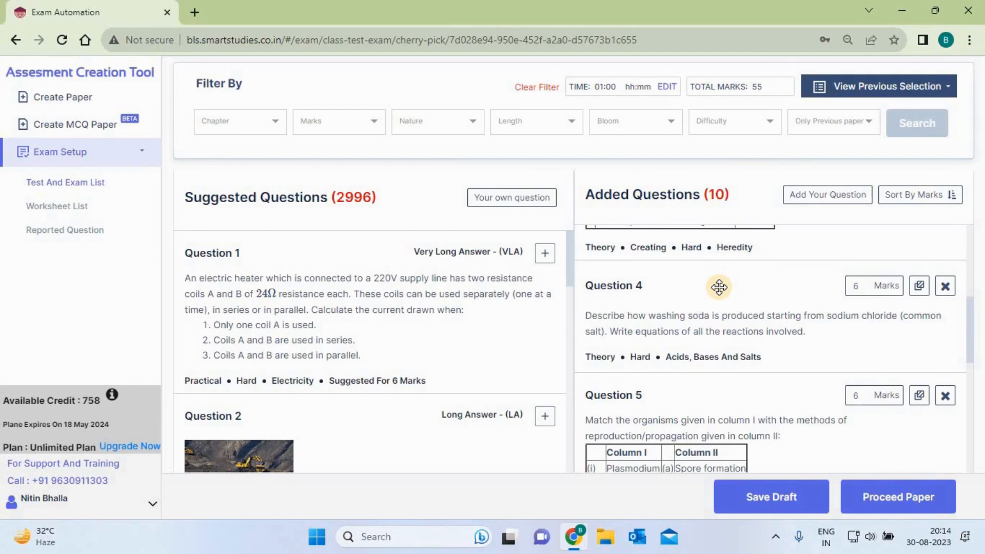
click(921, 288)
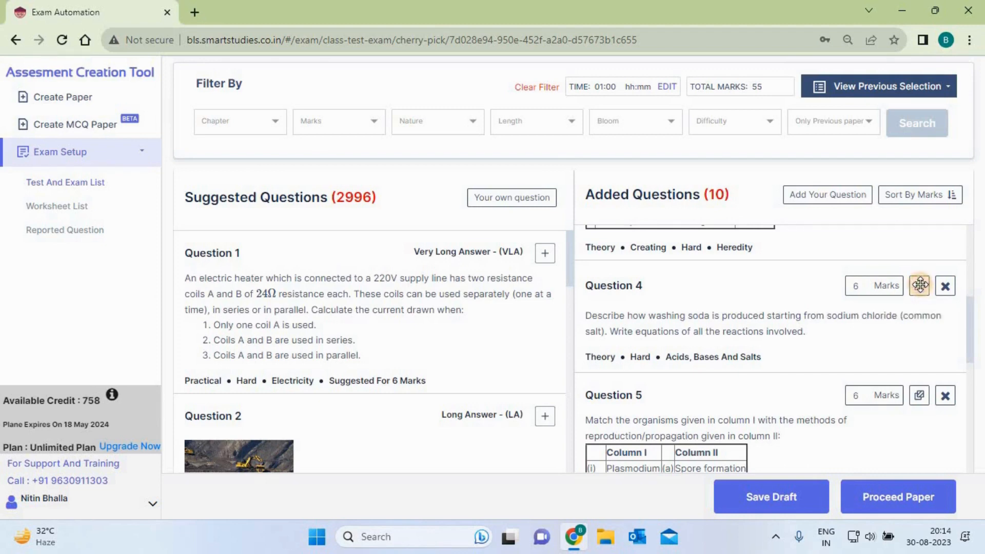
scroll(968, 313, down, 2)
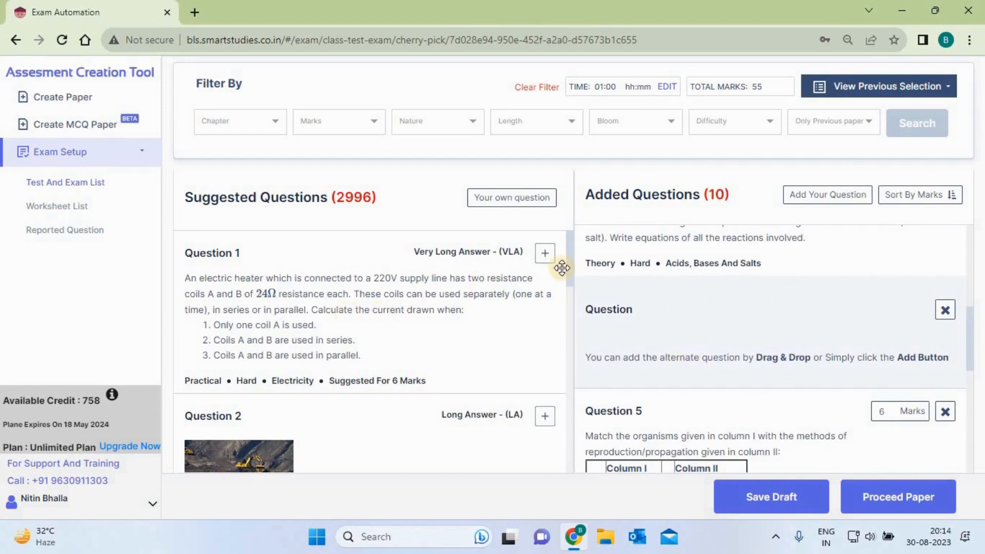
click(544, 254)
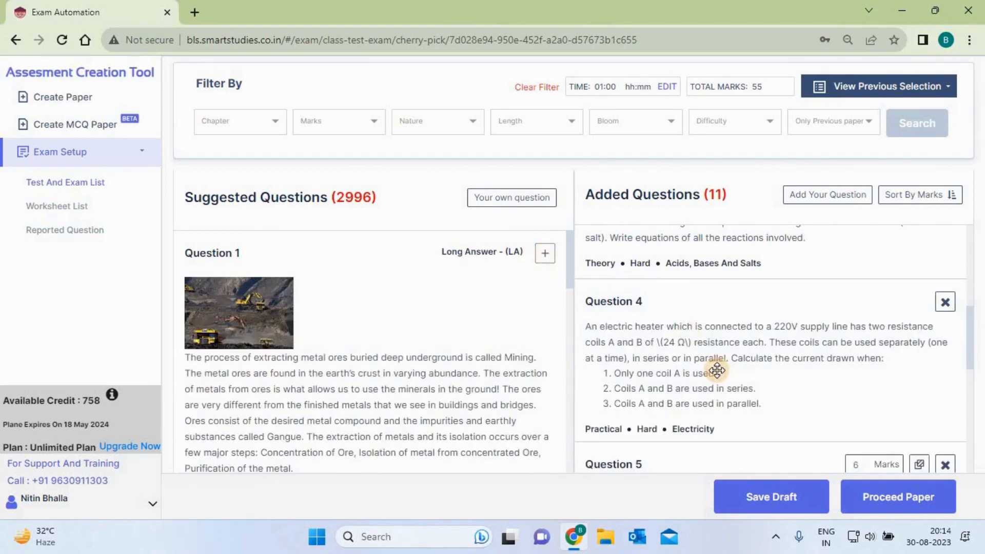
Step: Move the 12 V battery question below the three resistors question in the added questions
scroll(716, 369, up, 2)
scroll(716, 369, down, 1)
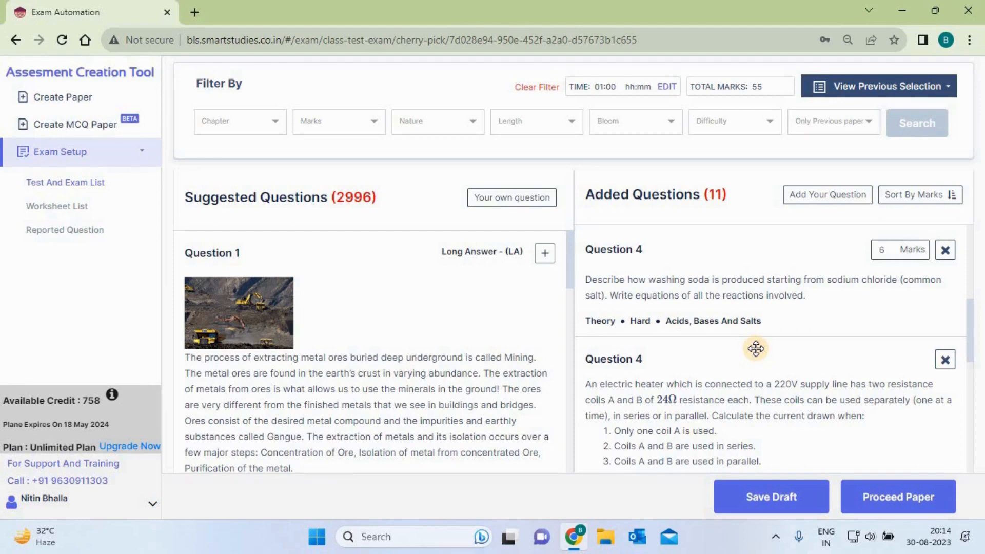
scroll(756, 349, up, 8)
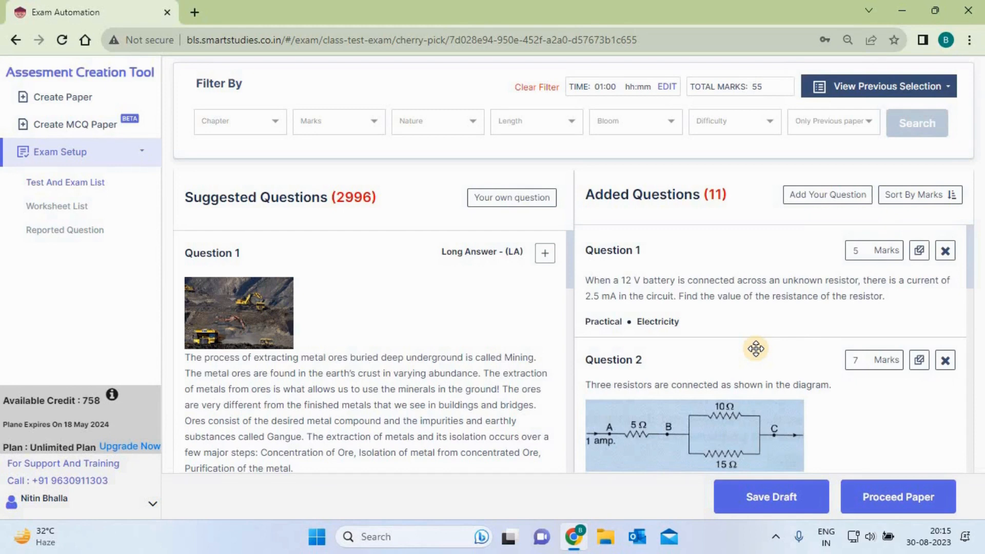
drag(648, 253, 679, 397)
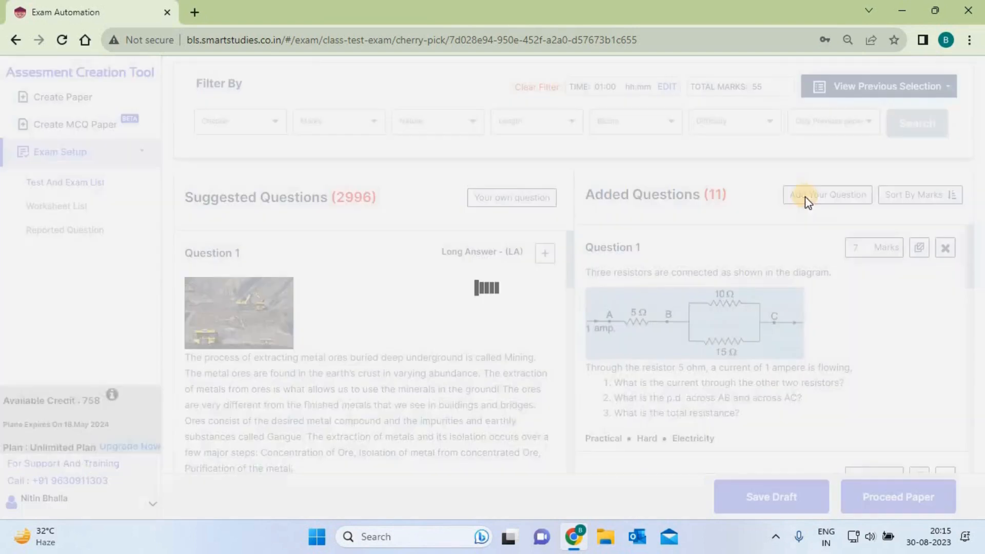
Step: Start a custom question for chapter Acids, Bases and Salts, topic Bleaching Powder, with type 4 Marks and question marks 4
click(806, 199)
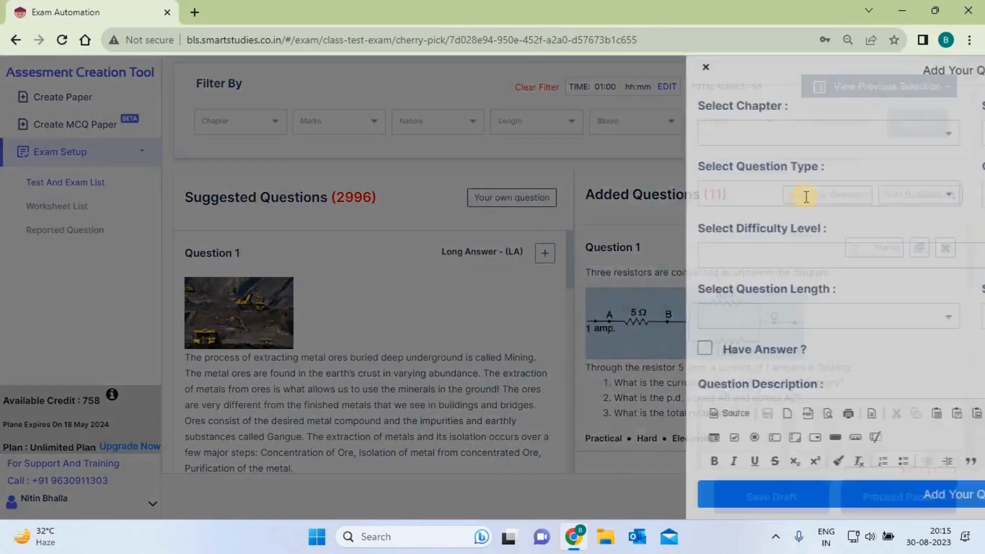
click(488, 130)
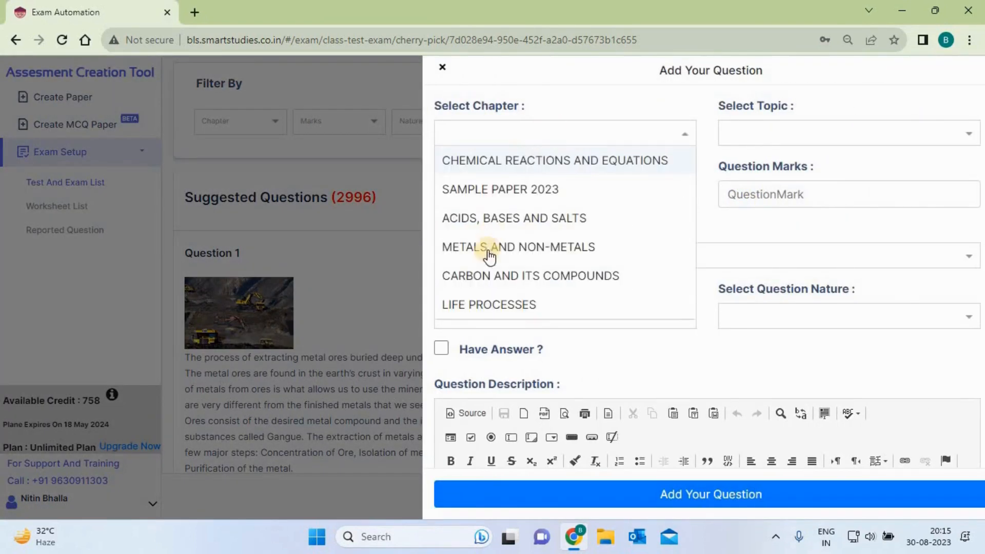
click(488, 208)
click(830, 142)
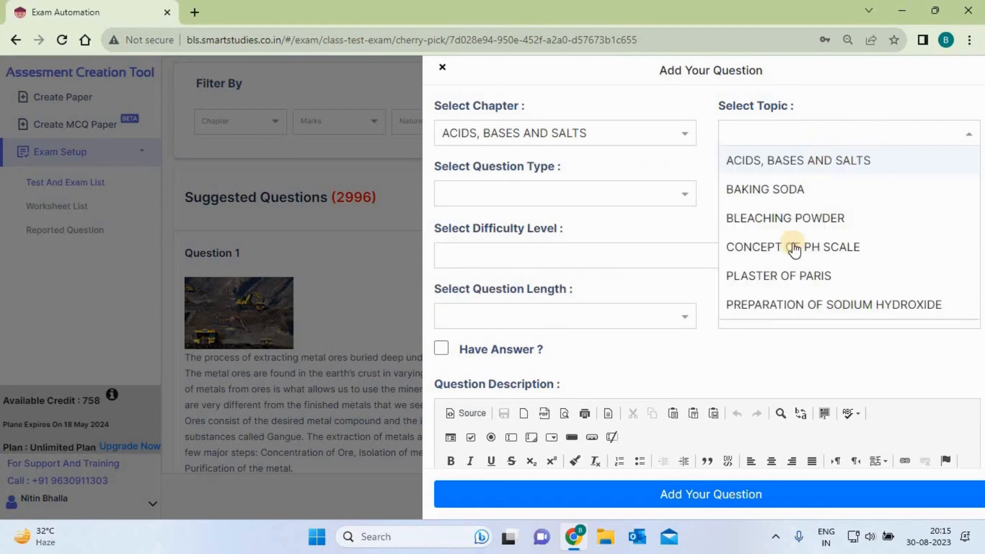
click(795, 218)
click(553, 195)
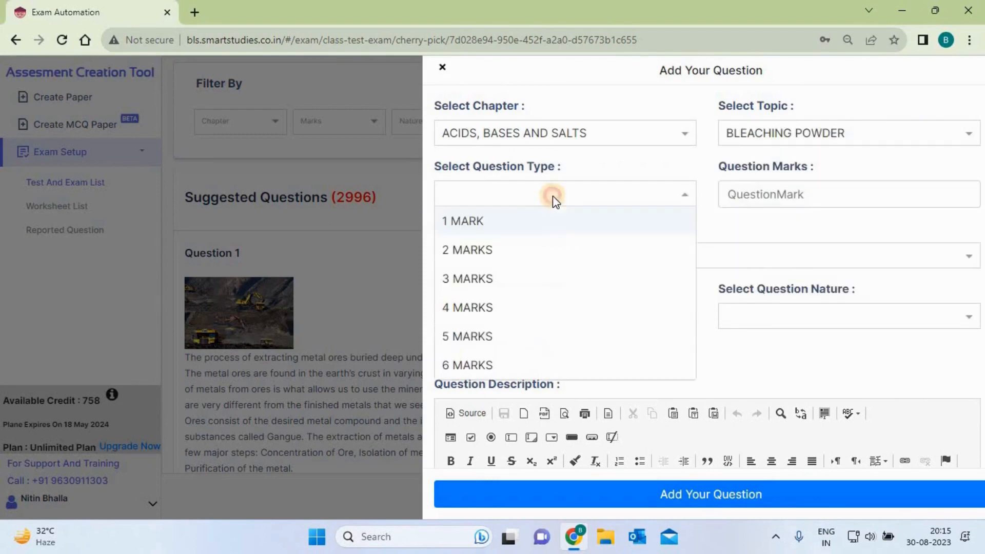
click(475, 306)
click(789, 193)
text(4)
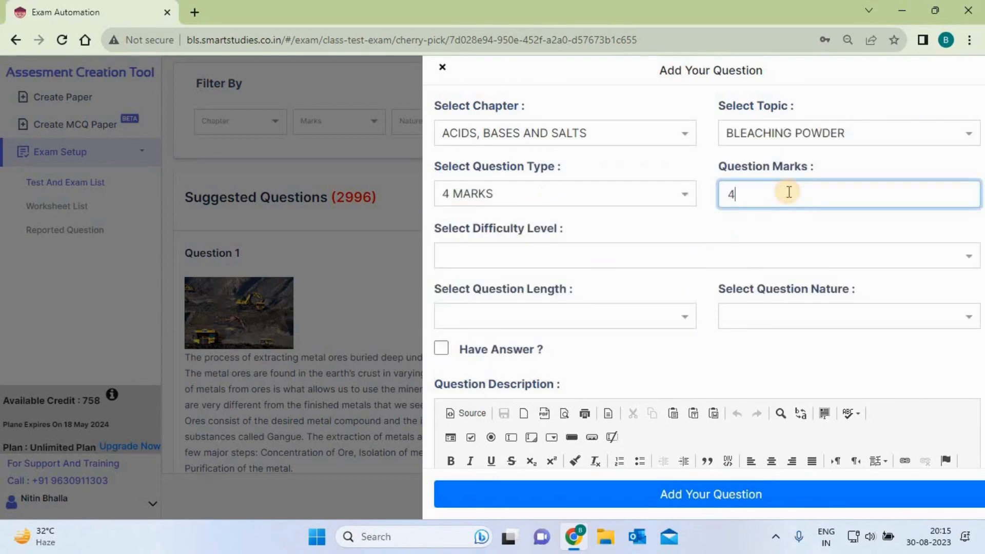
Step: Set the custom question's difficulty to Medium, length to Short Answer and nature to Theory
click(641, 257)
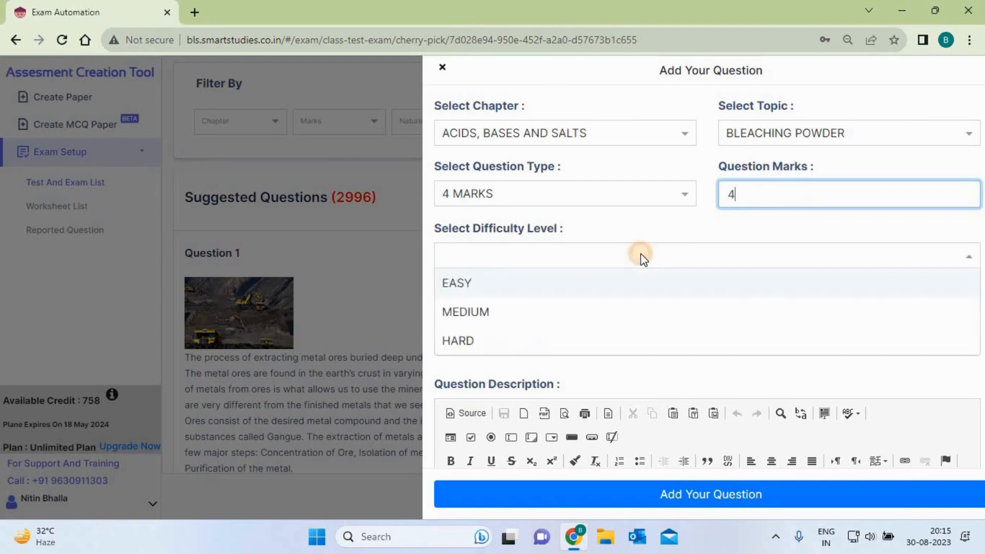
click(466, 313)
click(501, 321)
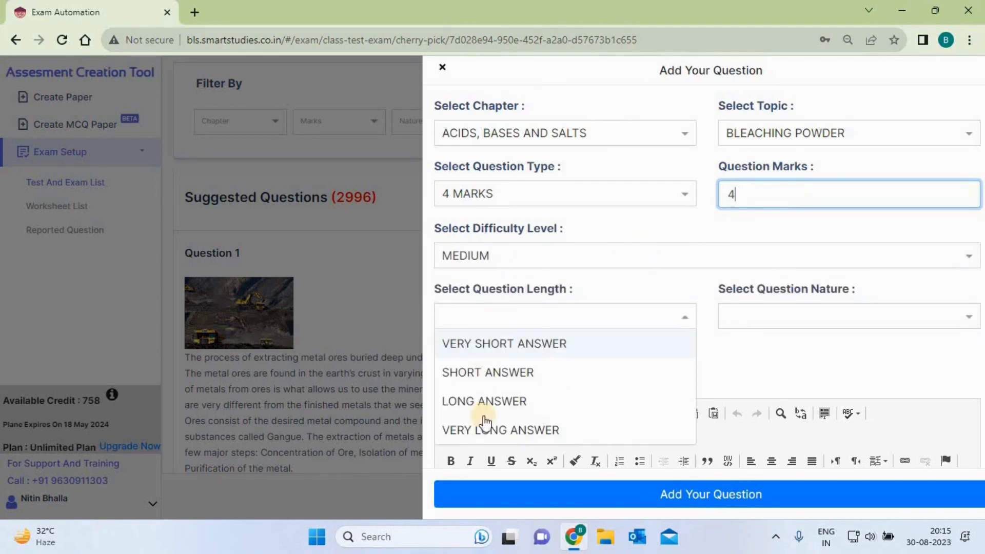
click(485, 373)
click(816, 318)
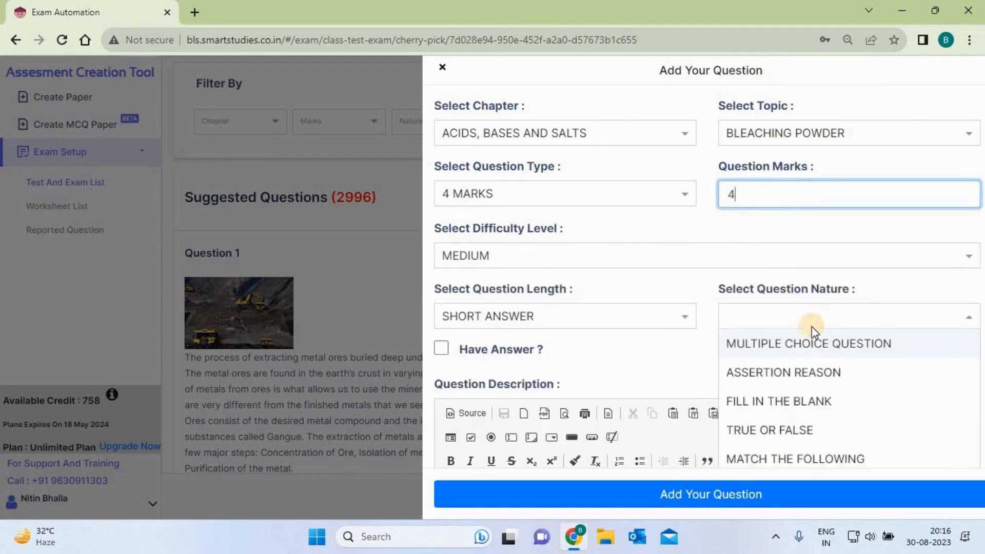
click(754, 457)
click(779, 311)
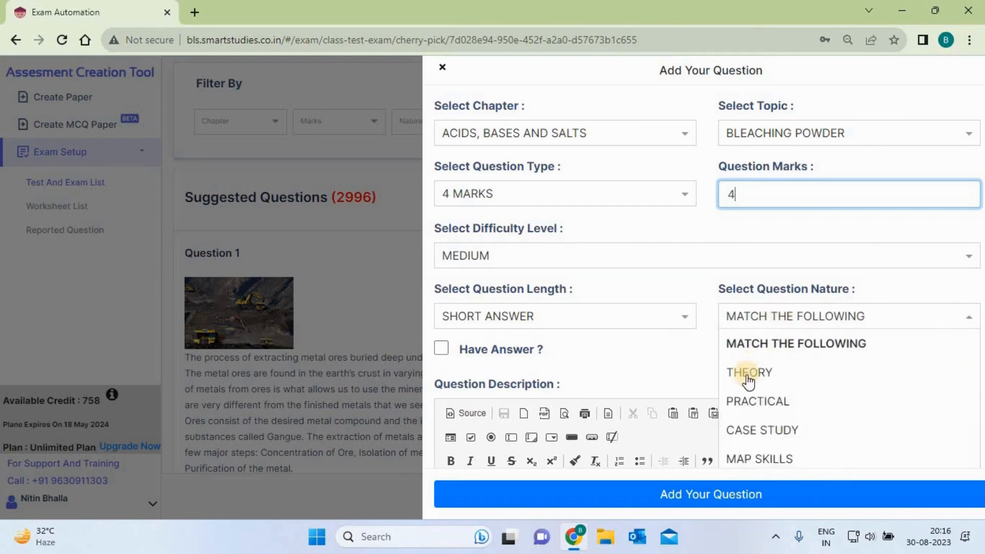
click(745, 377)
click(627, 362)
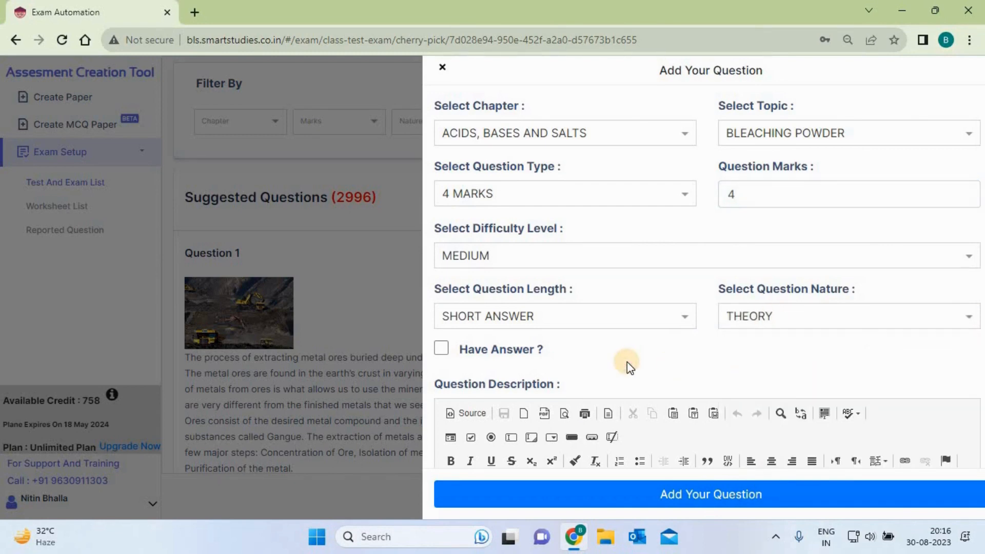
click(437, 354)
click(439, 353)
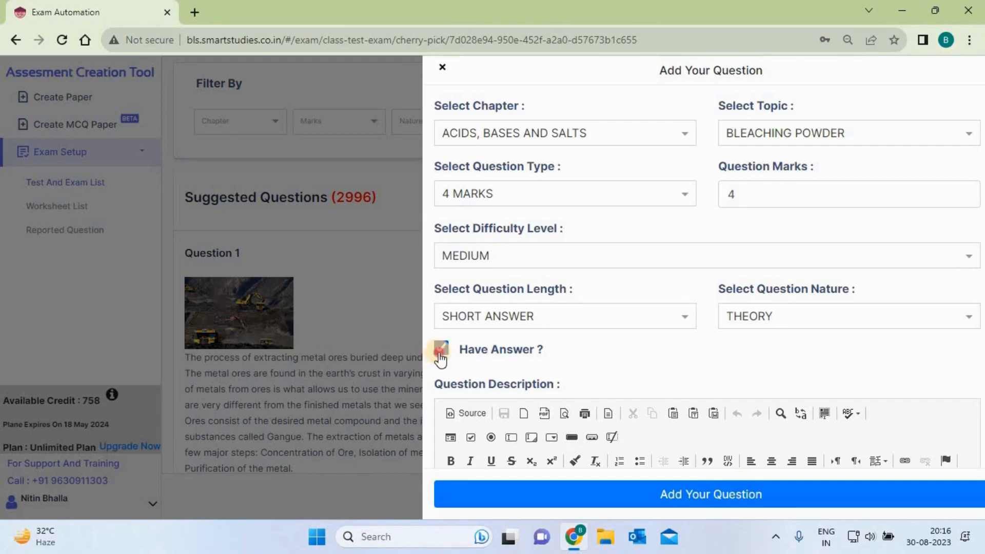
click(646, 354)
Step: Insert the chemical equation image from the Desktop's Diagrams folder into the question description, followed by a new line
scroll(647, 354, down, 5)
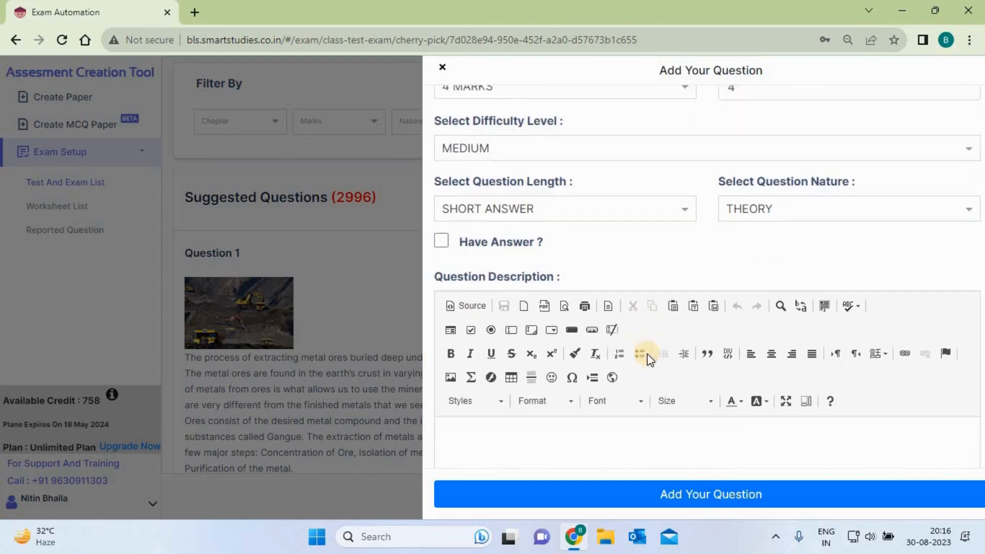
click(509, 317)
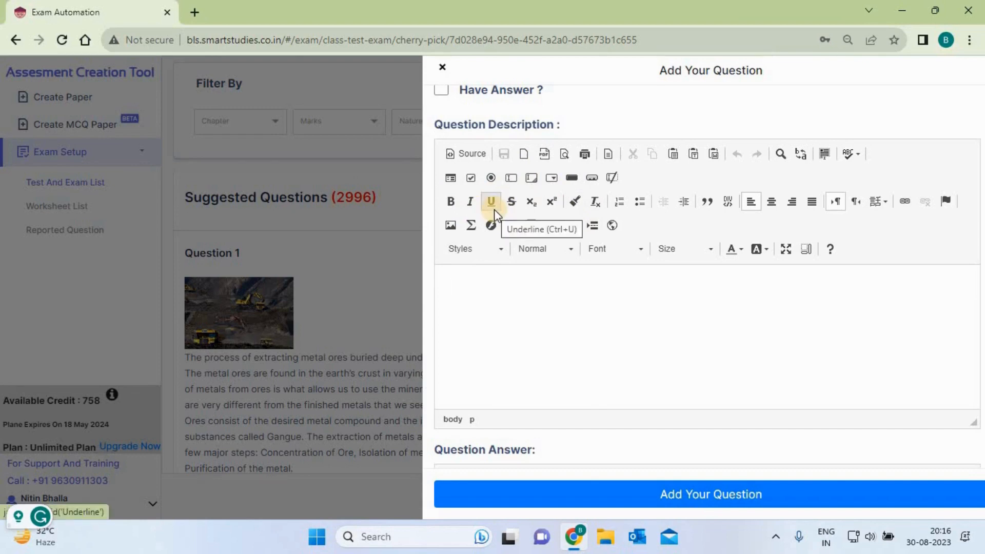
click(463, 287)
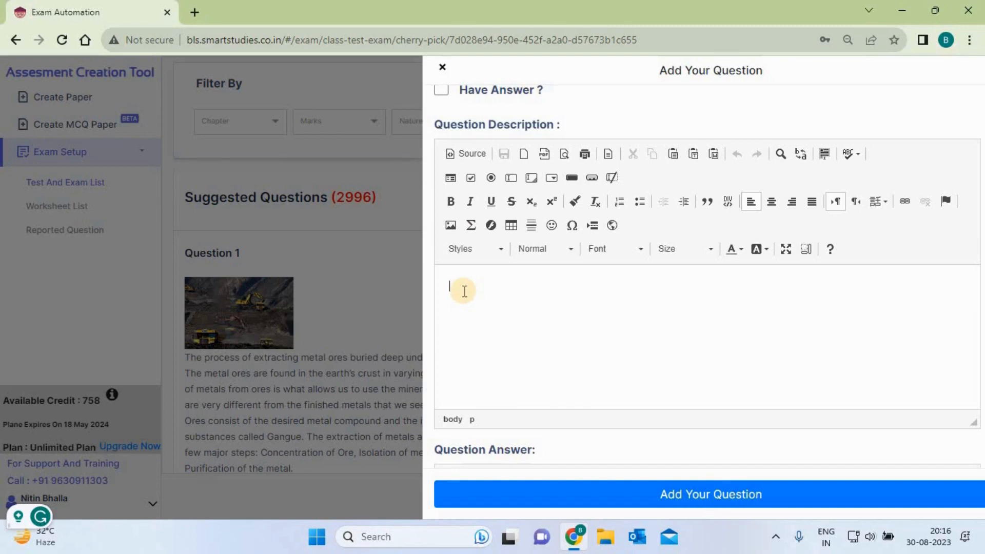
click(450, 226)
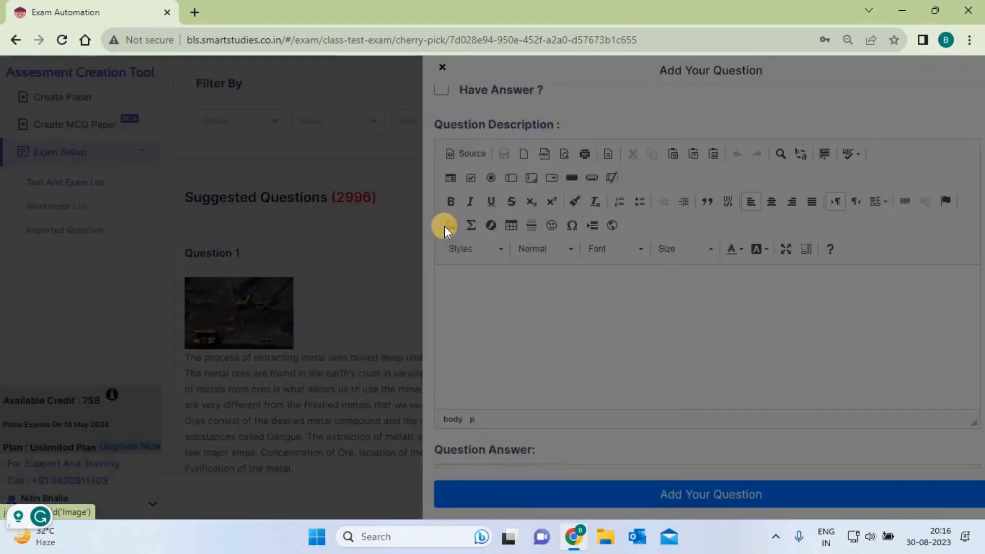
click(618, 174)
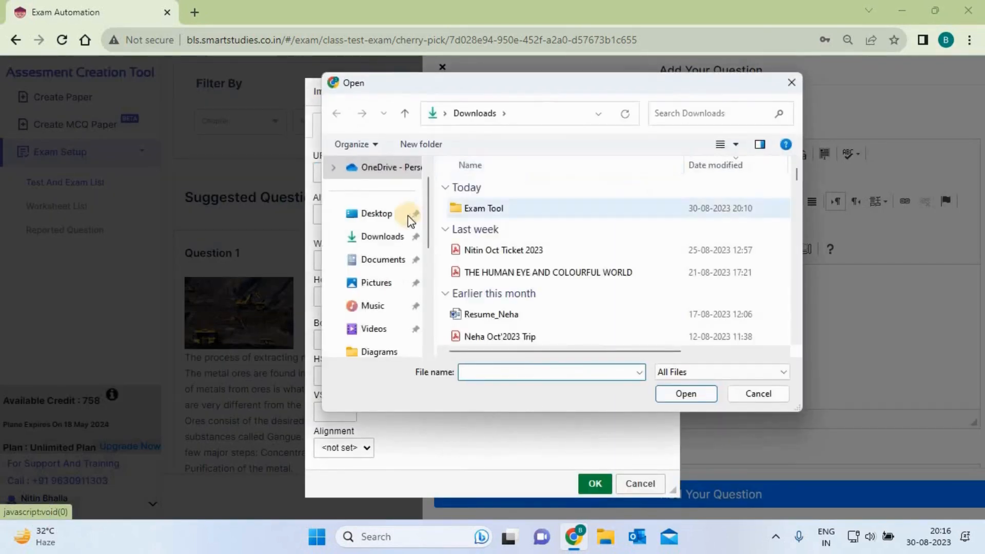
click(377, 220)
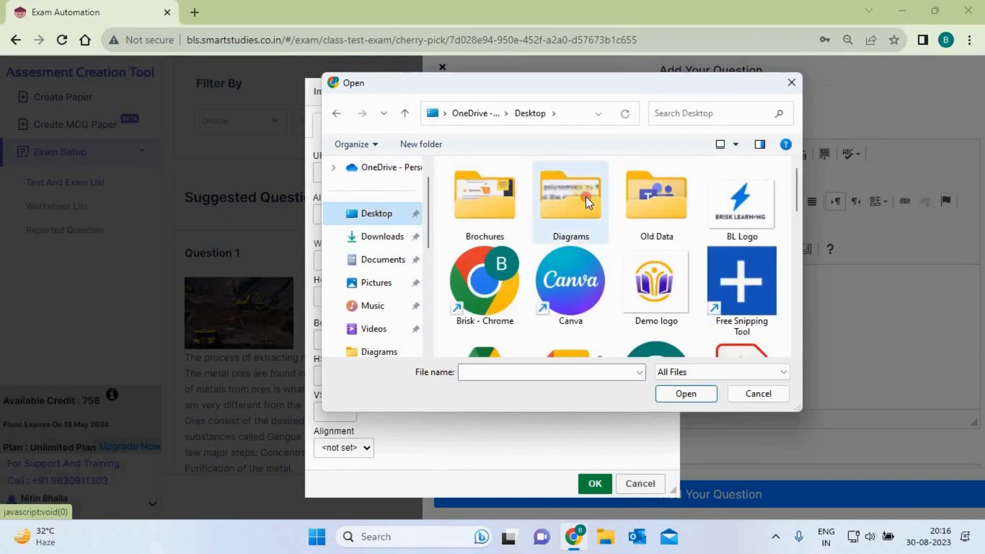
double_click(578, 190)
click(485, 303)
click(686, 396)
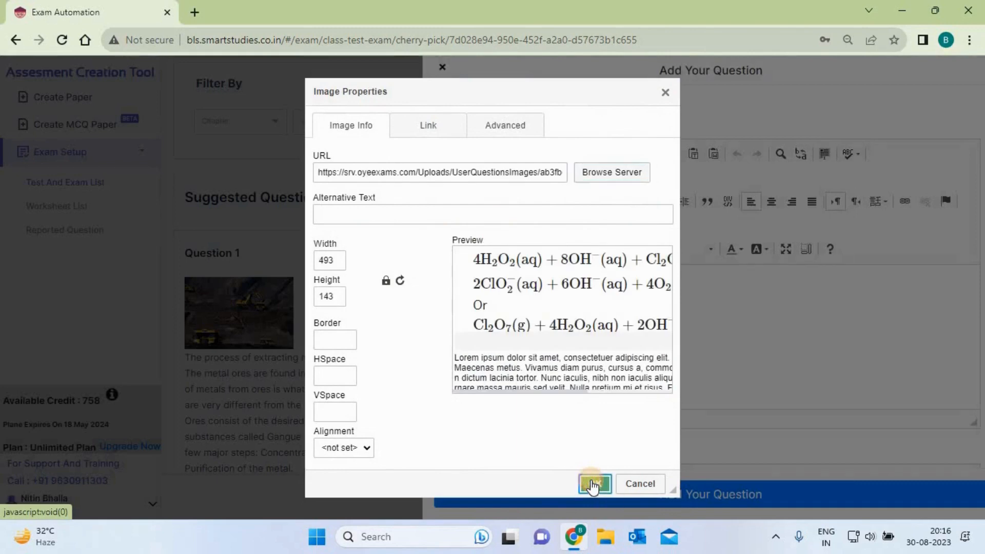
click(593, 484)
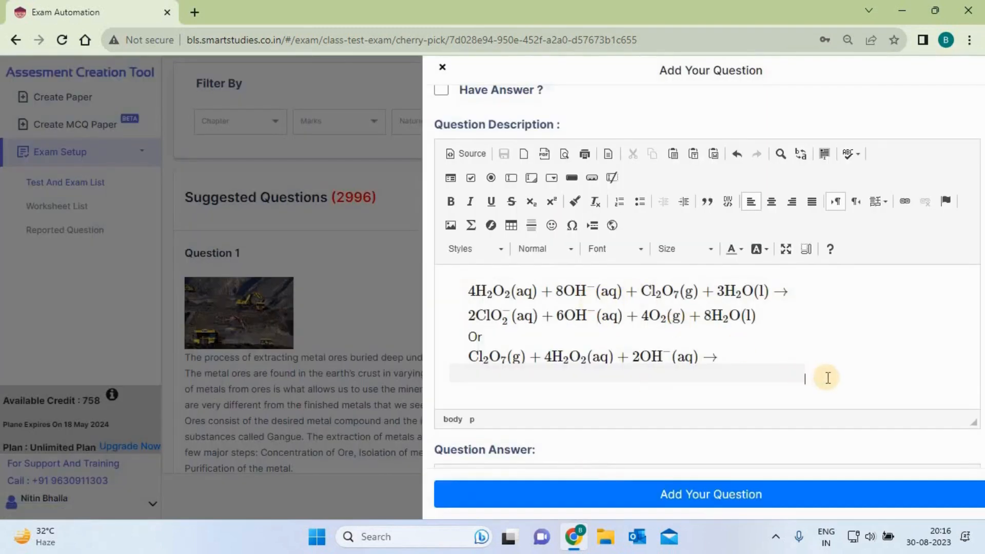
key(Return)
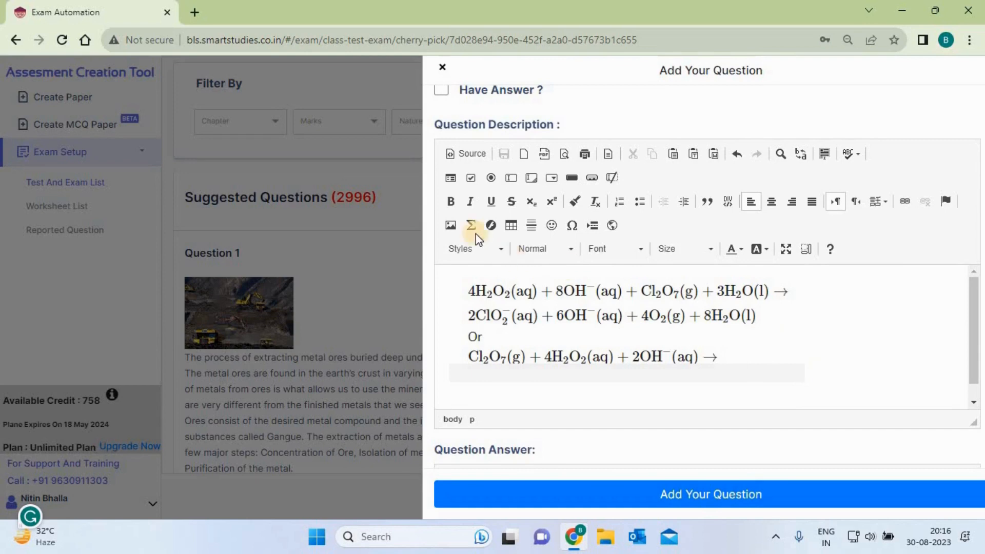
scroll(431, 331, down, 5)
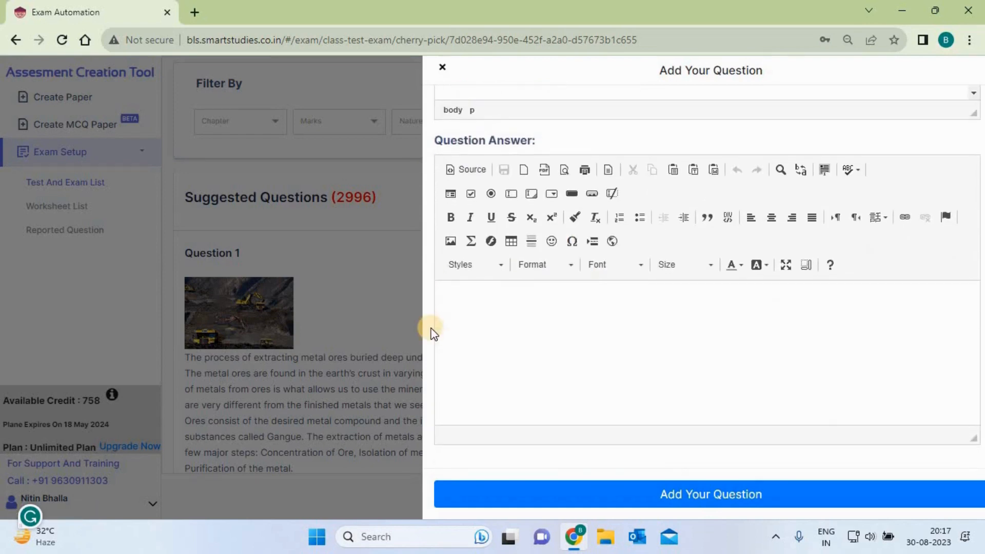
Step: Close the custom question form without adding the question
click(478, 328)
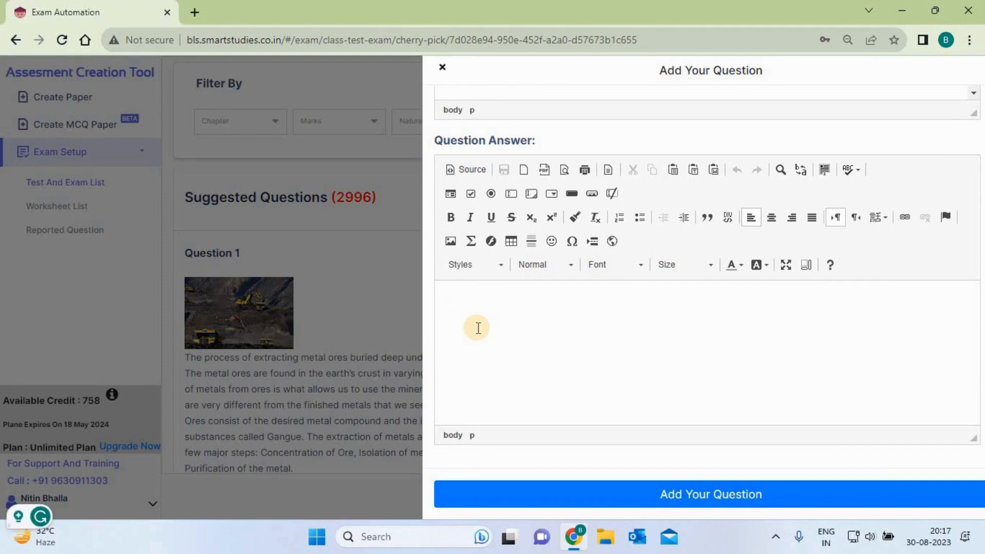
click(442, 67)
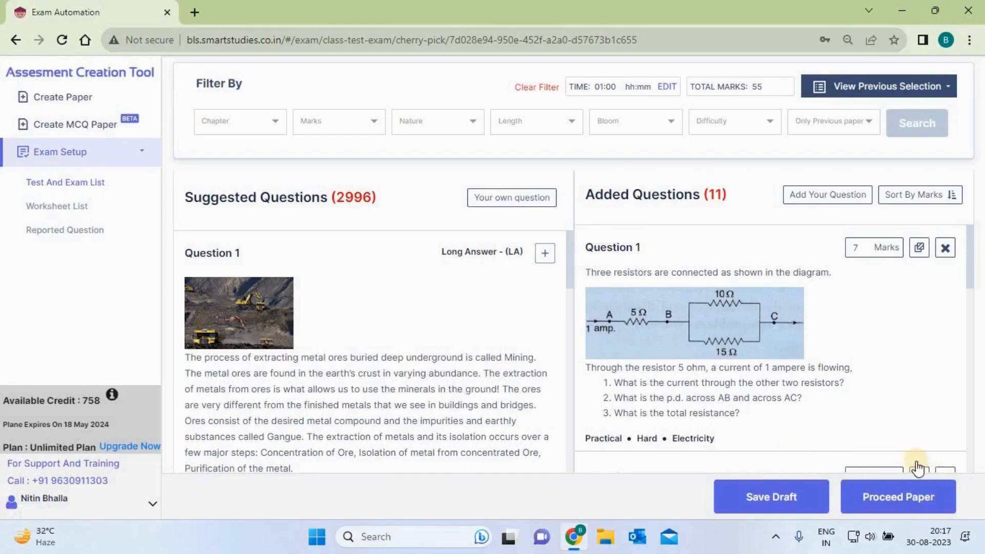
Step: Proceed with the paper, choose to change the time and set it to 01:40
click(894, 496)
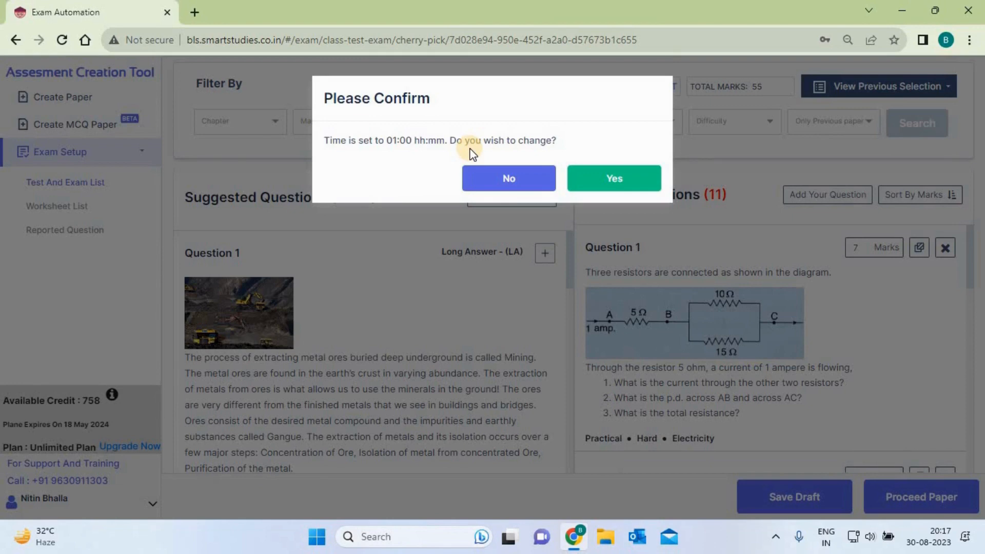
click(634, 179)
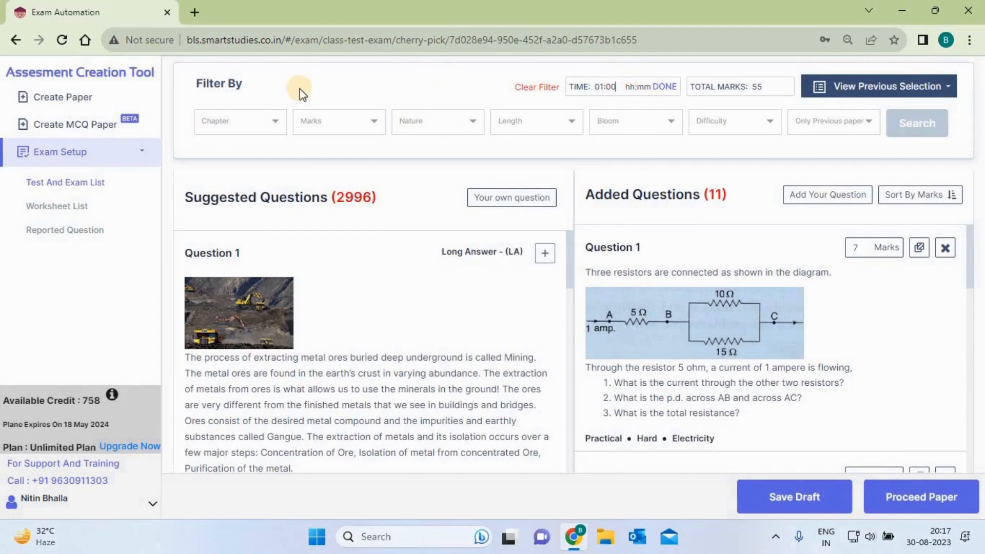
key(BackSpace)
key(BackSpace)
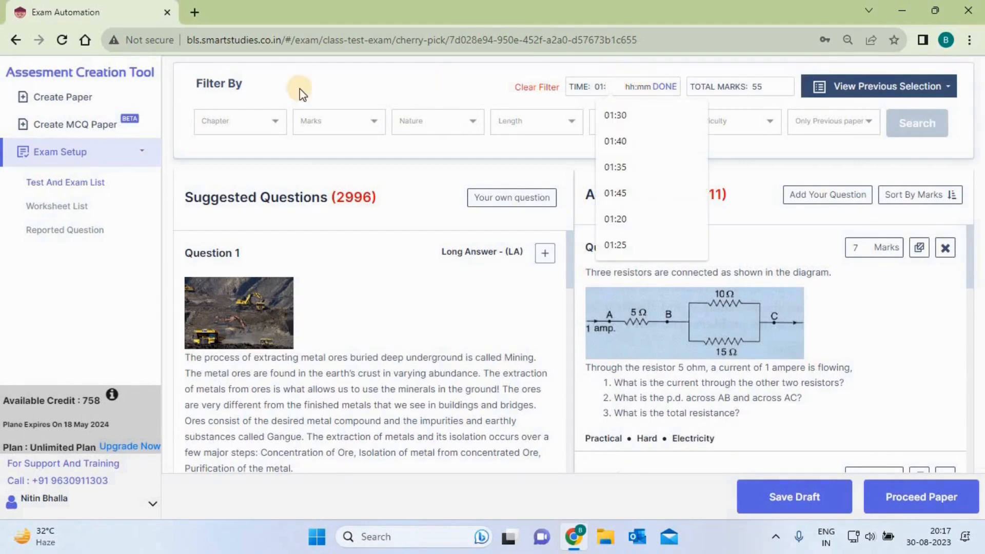
text(40)
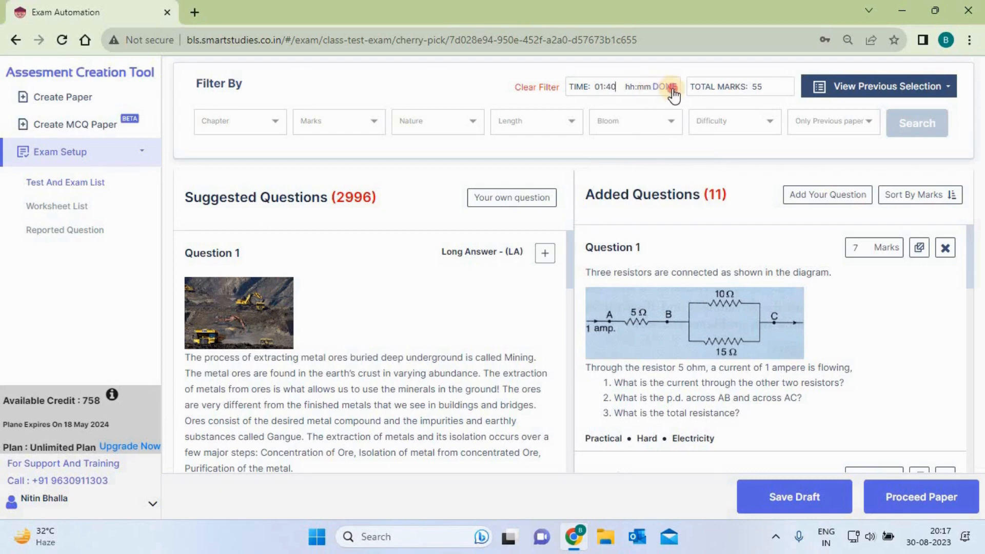
click(672, 93)
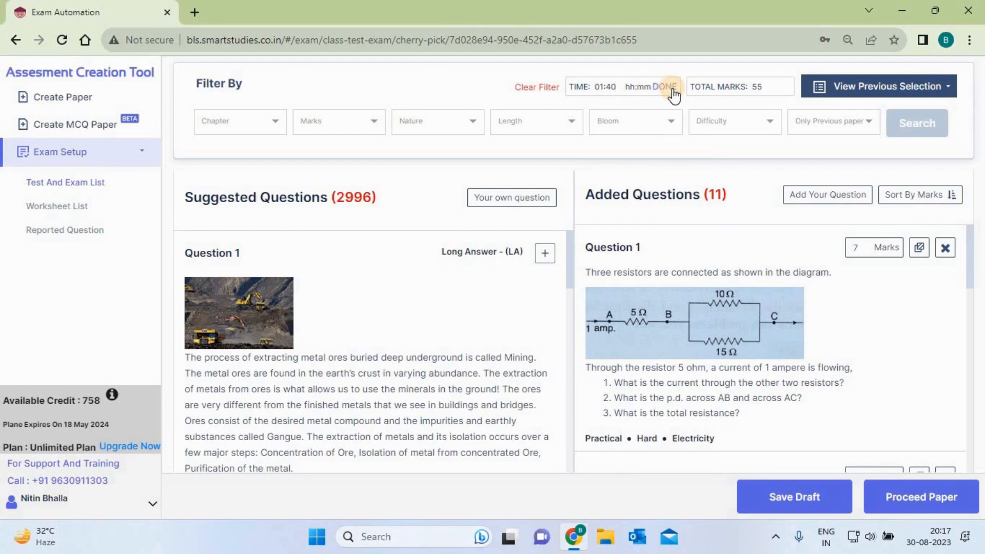
Step: Proceed to the paper instructions, add the saved instructions "All the best." and "No calculators aloowed.", and save the paper
click(914, 496)
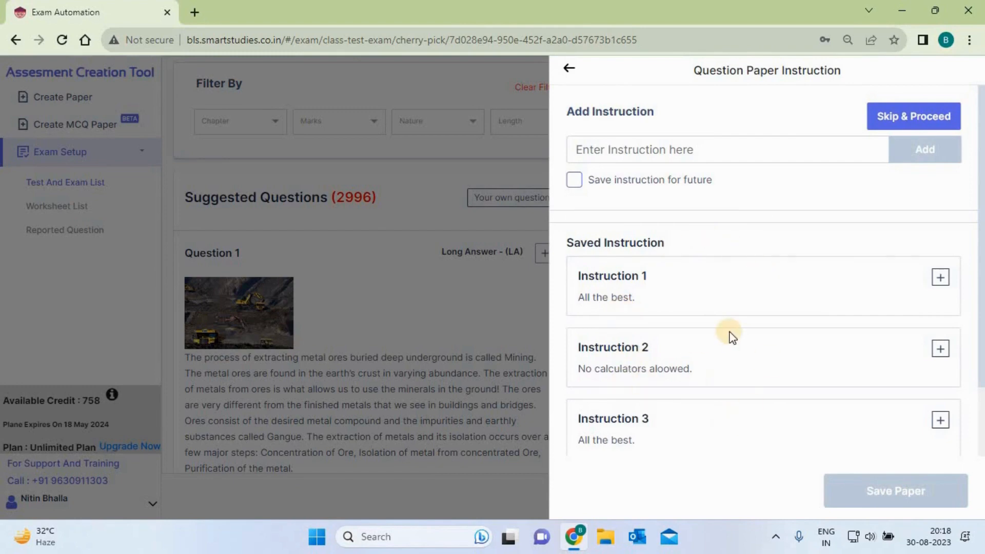
click(940, 277)
click(938, 350)
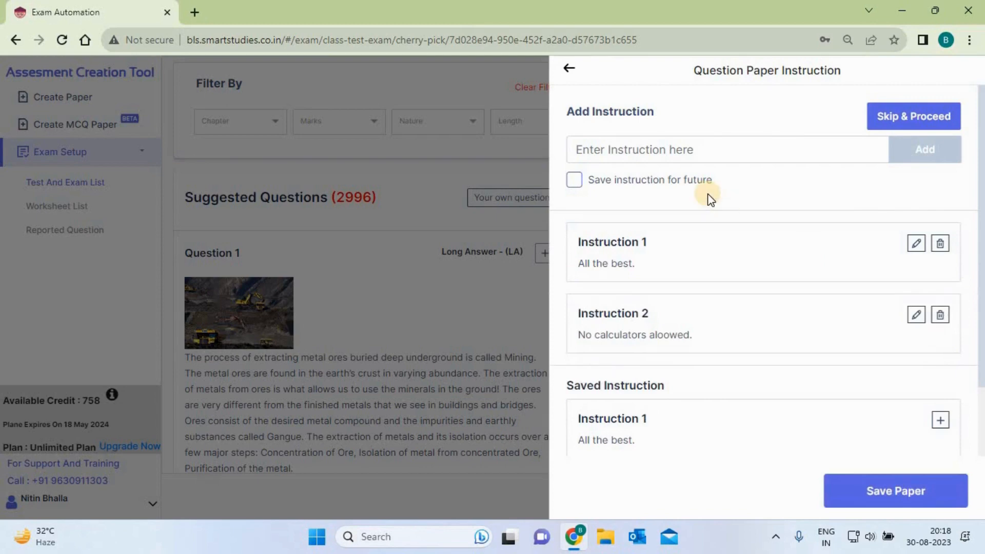
click(619, 146)
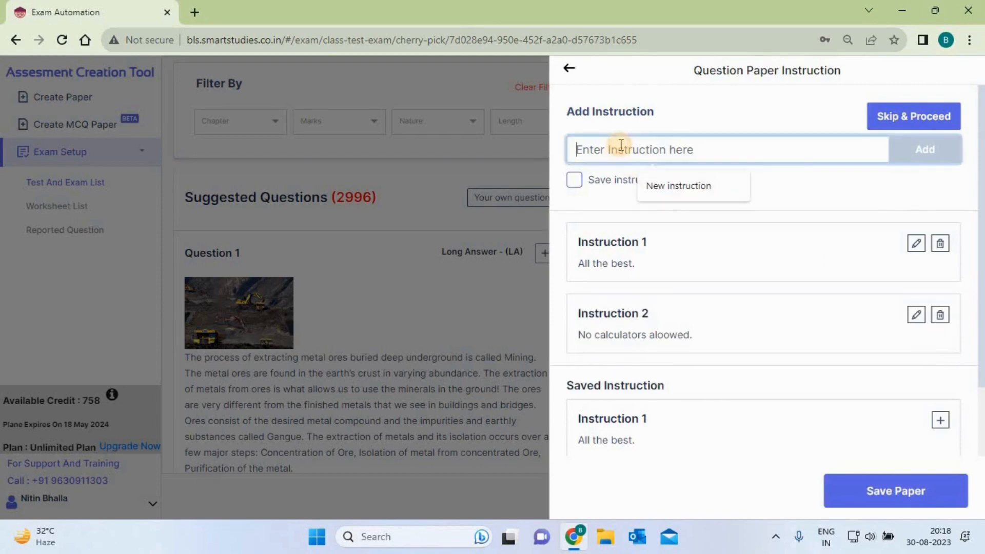
click(806, 194)
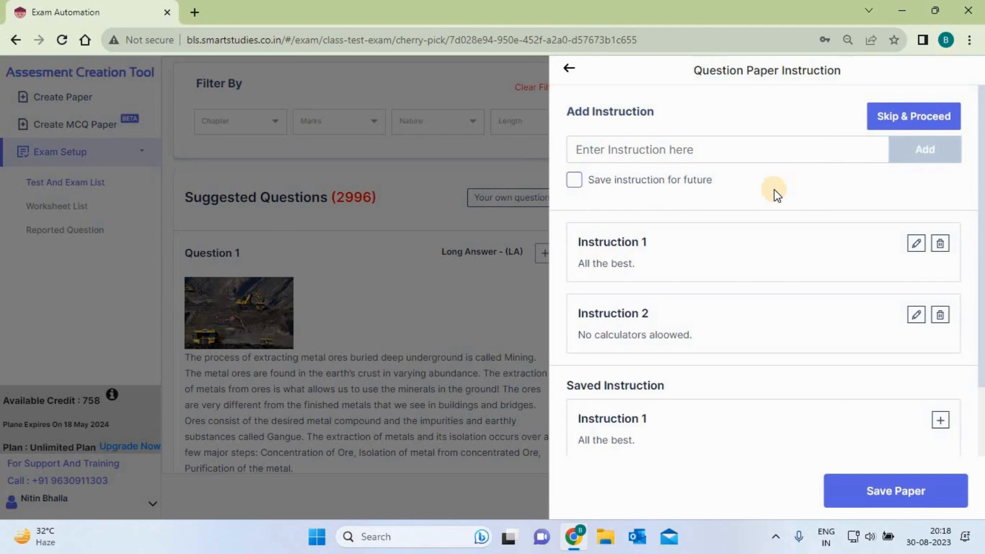
click(574, 180)
click(895, 492)
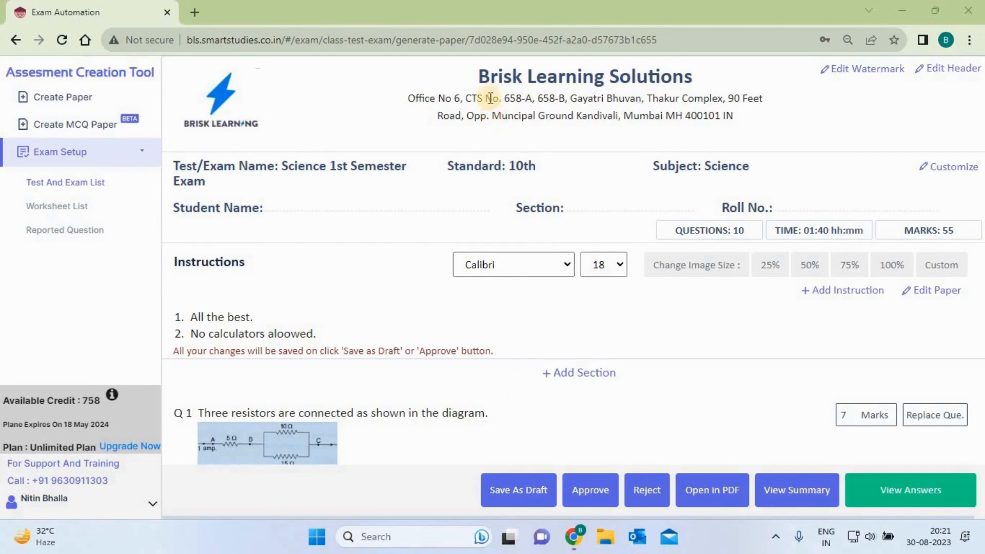
Step: Examine the institute name, address and logo in the paper's header settings, leaving them without saving
drag(478, 76, 760, 128)
click(758, 131)
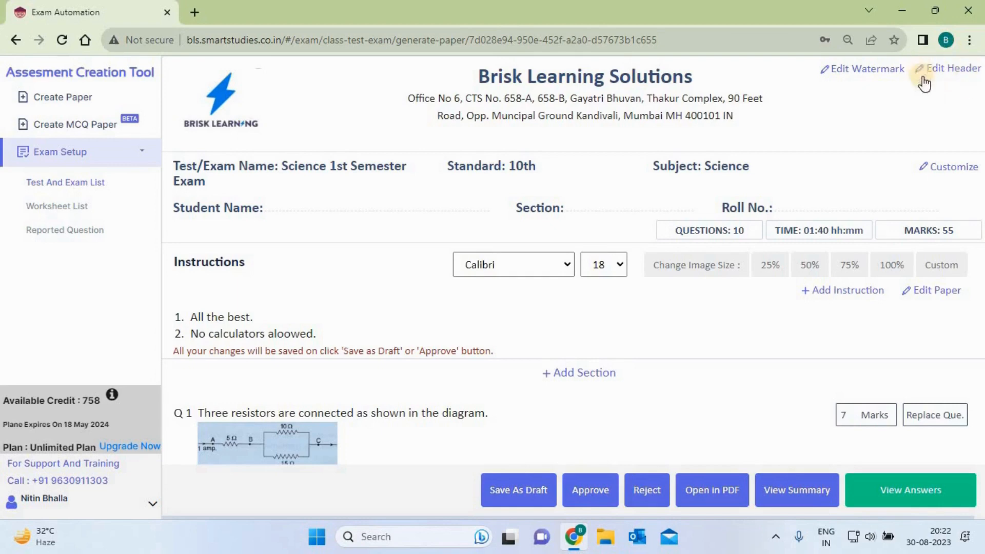
click(965, 70)
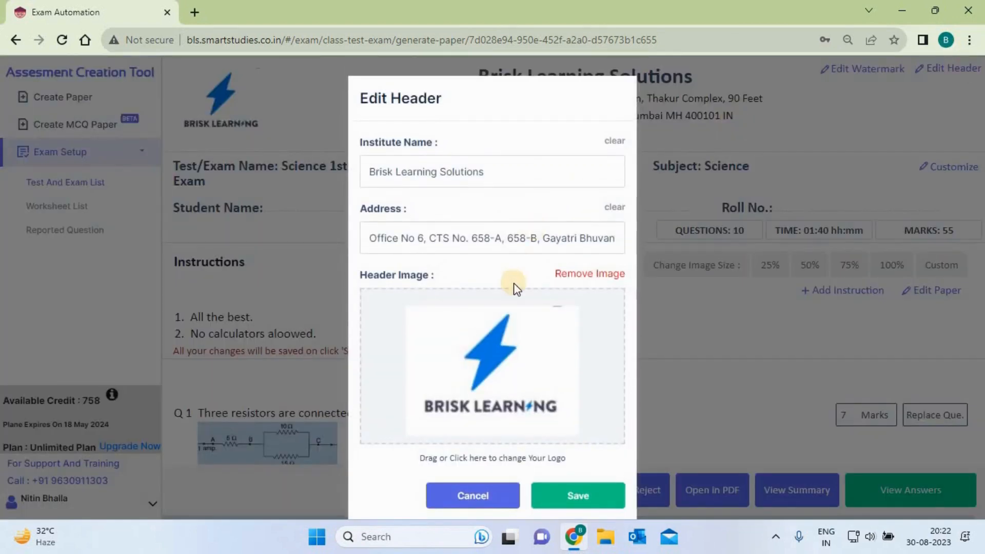
click(451, 495)
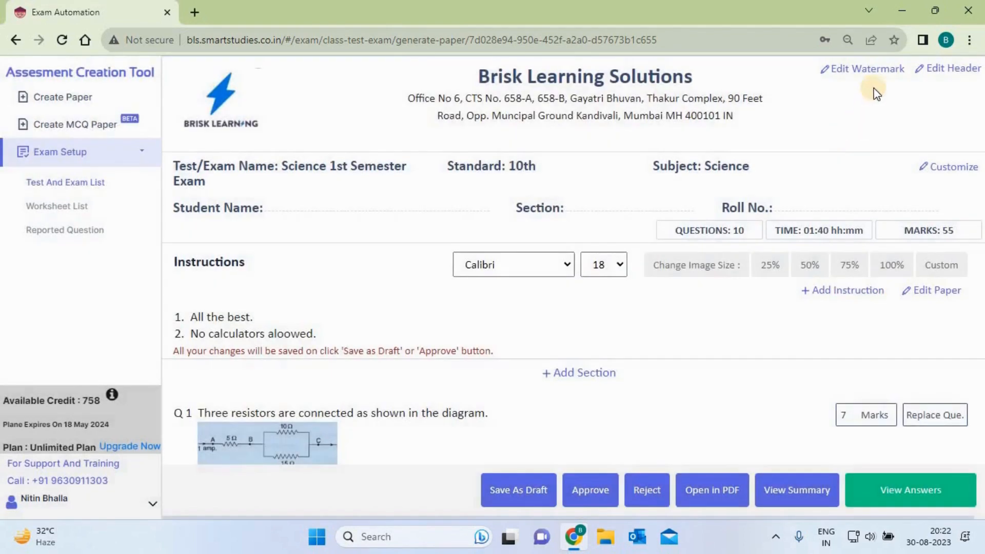
Step: Check the image watermark option, return to the text watermark Brisk Learning Solutions and save the watermark settings
click(872, 69)
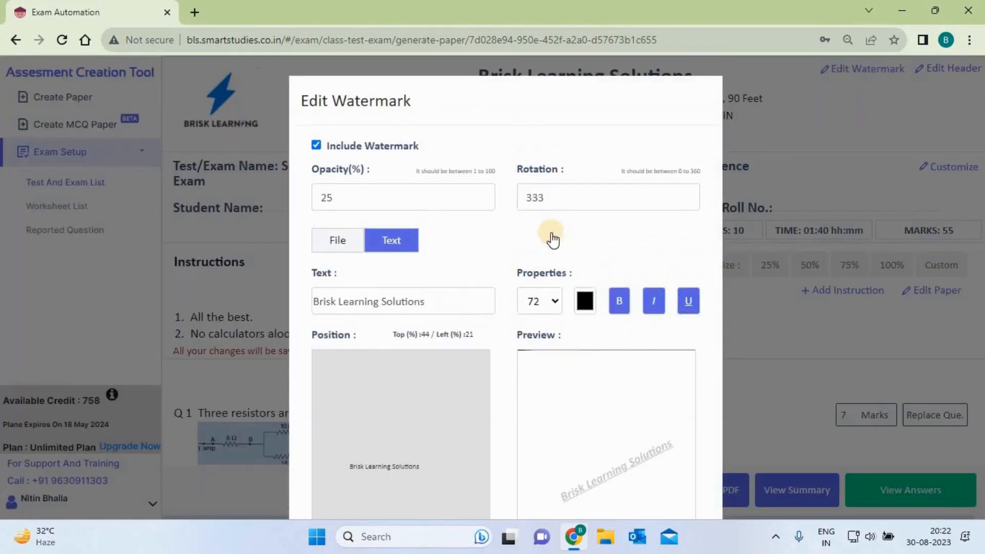
click(331, 241)
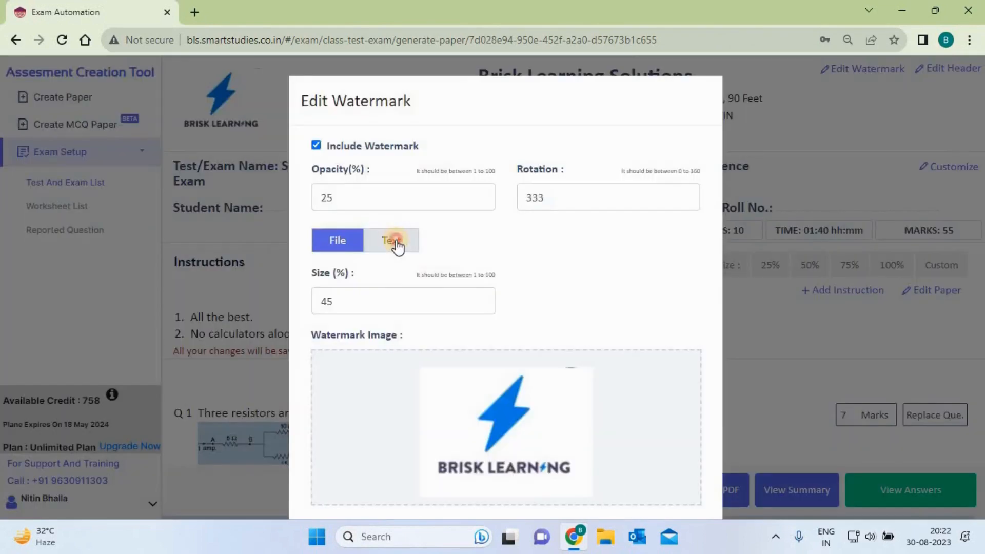
click(395, 245)
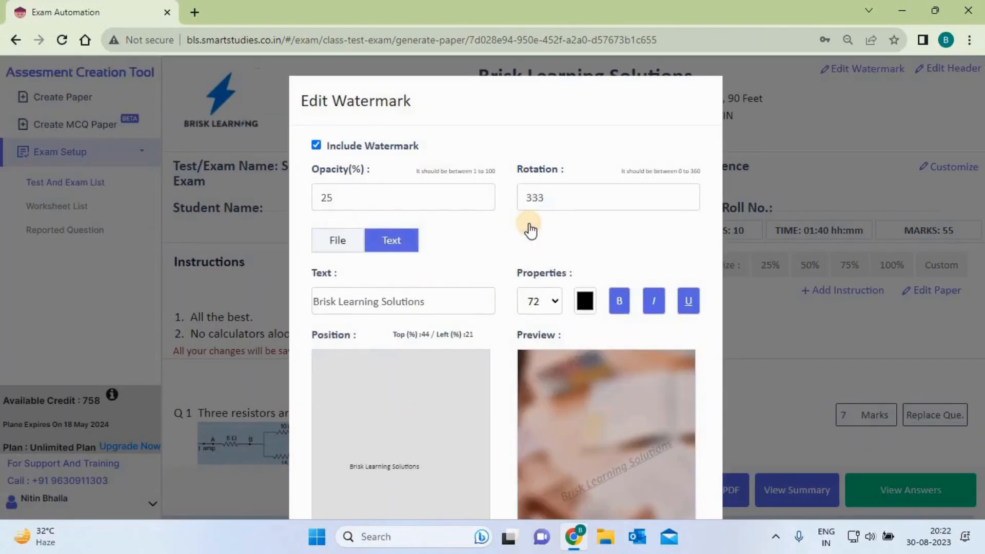
scroll(530, 231, down, 3)
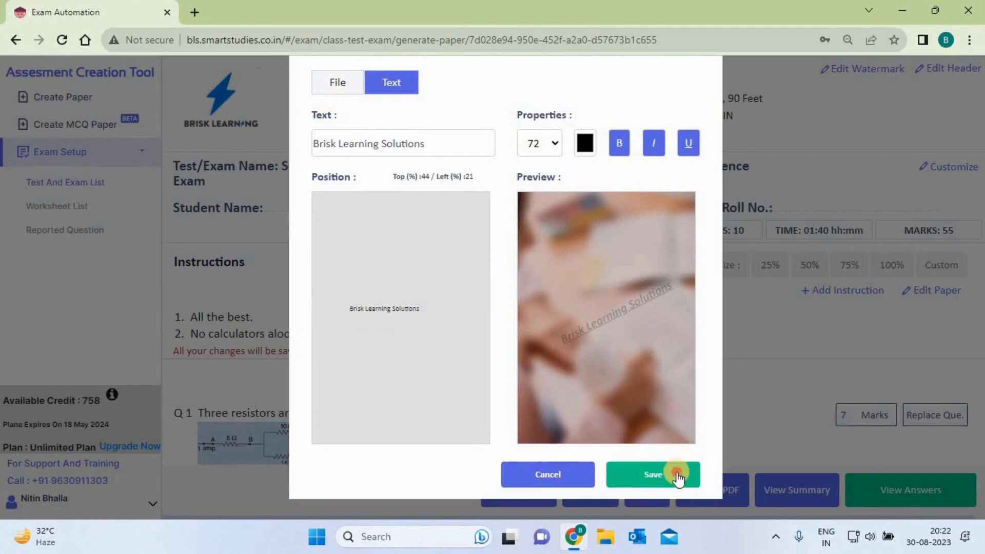
click(676, 472)
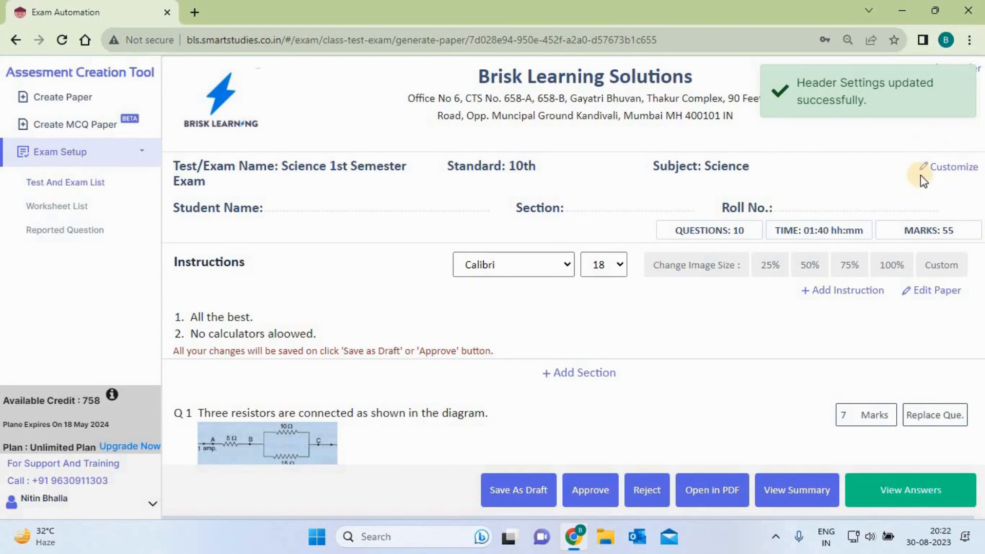
Step: Hide the Section and Roll No. fields from the paper header and save the display settings
click(950, 166)
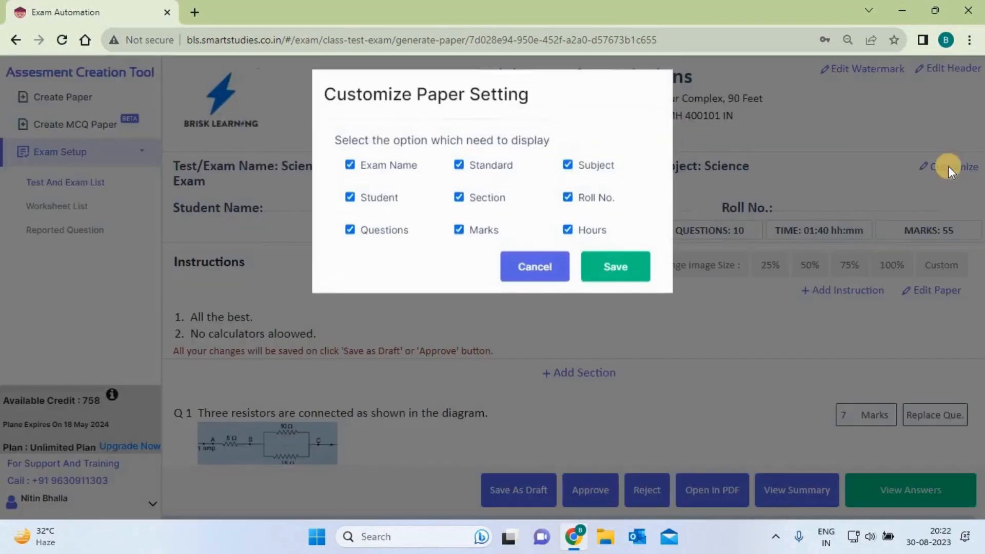
click(457, 203)
click(567, 203)
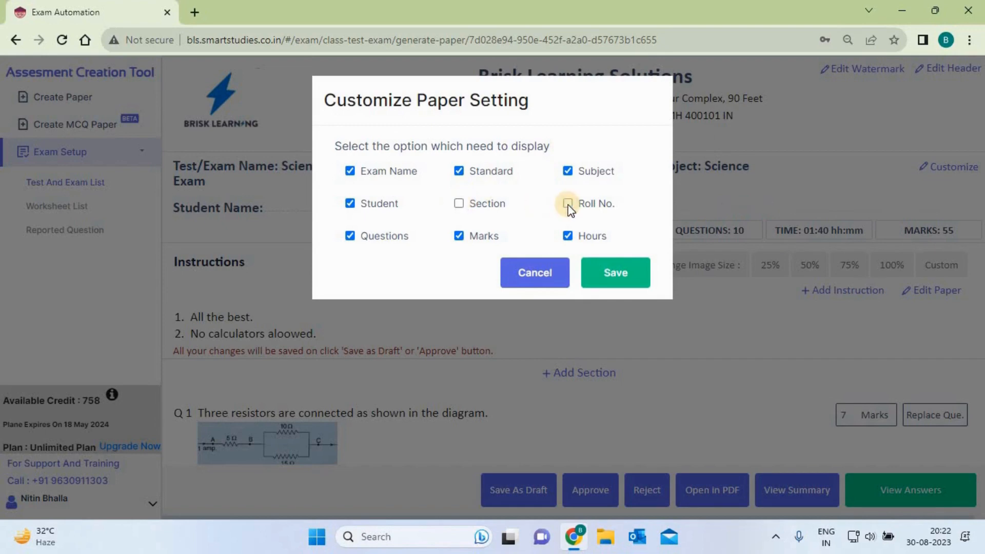
click(625, 280)
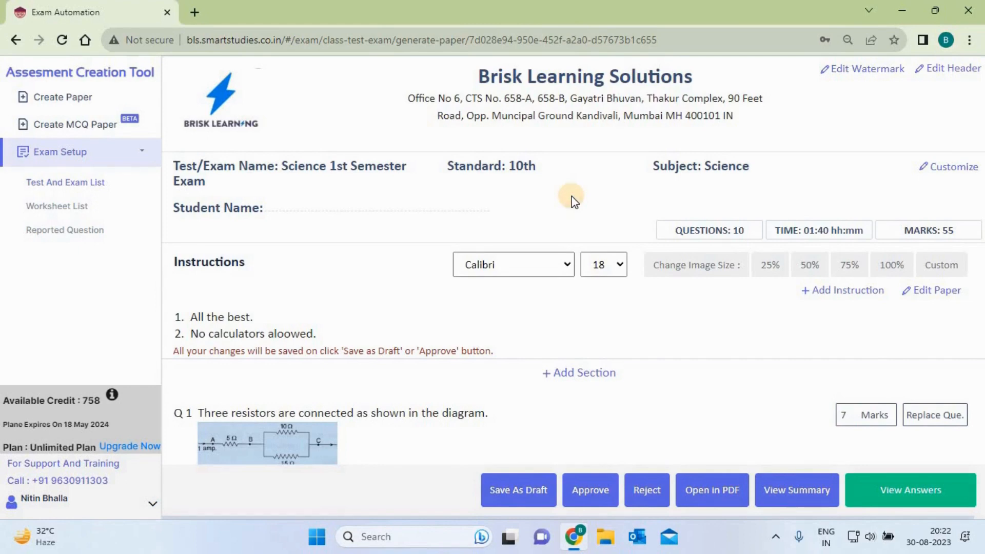
Step: Change the paper's font to Verdana and look through the available font sizes
scroll(573, 200, down, 1)
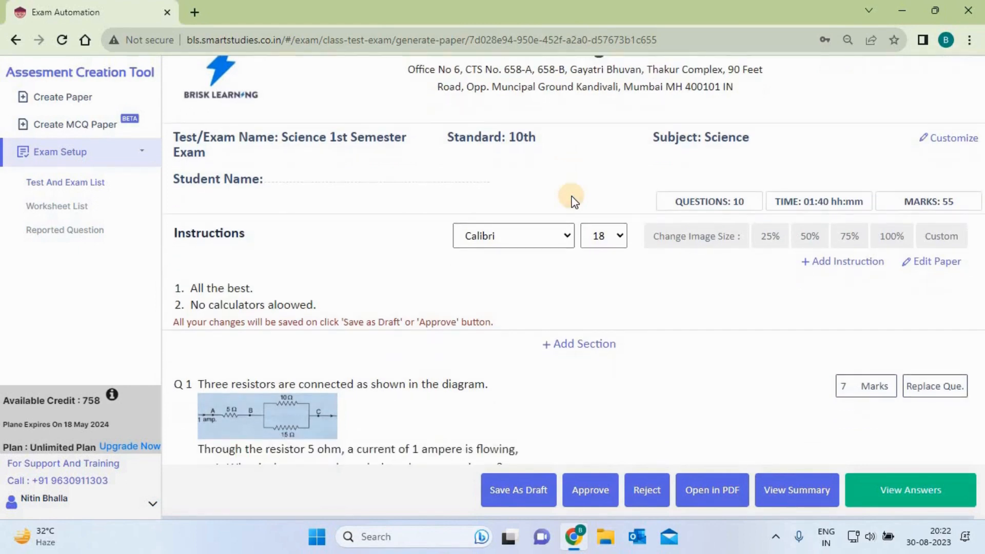
click(560, 228)
click(503, 286)
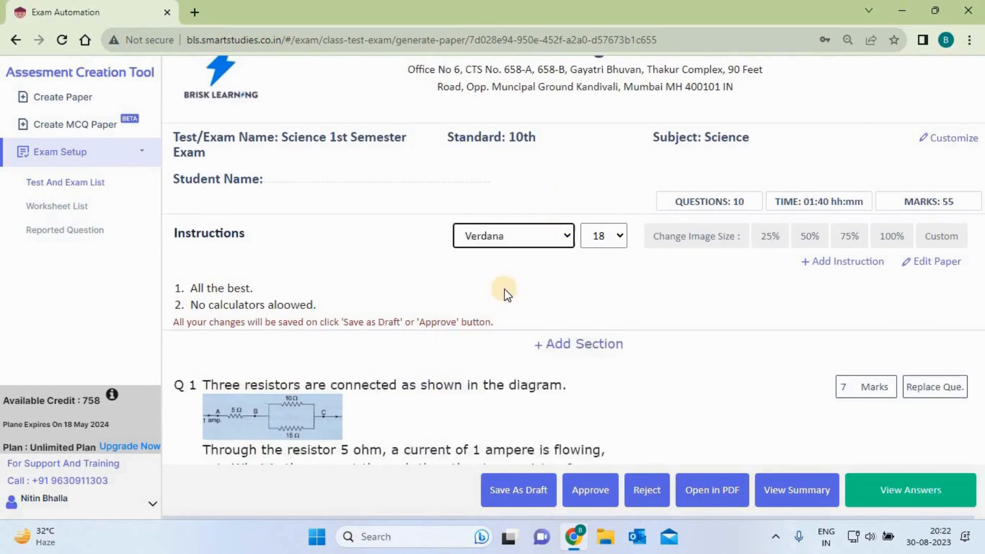
click(619, 236)
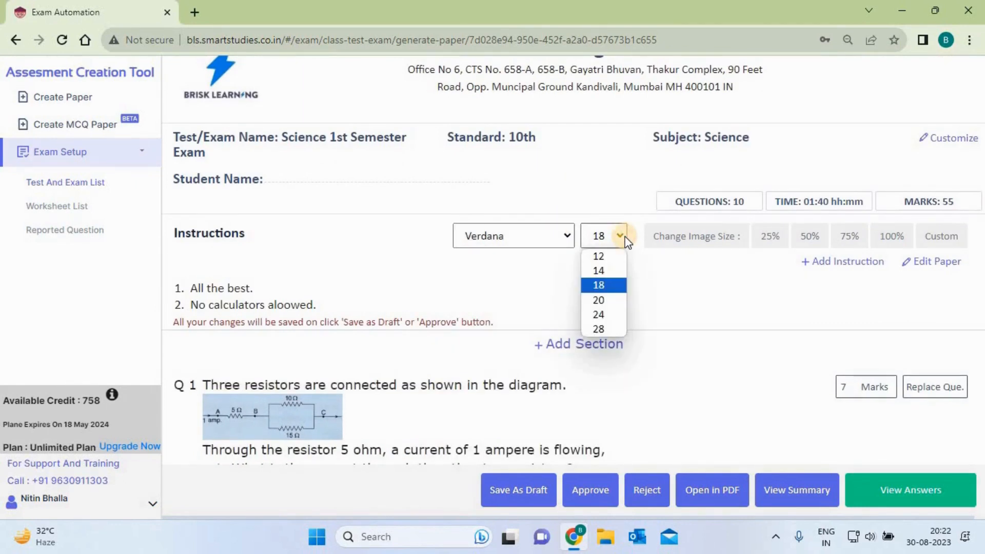
click(680, 285)
Step: Set the question images' size to 50% and check the resistor diagram in question 1
scroll(680, 285, down, 1)
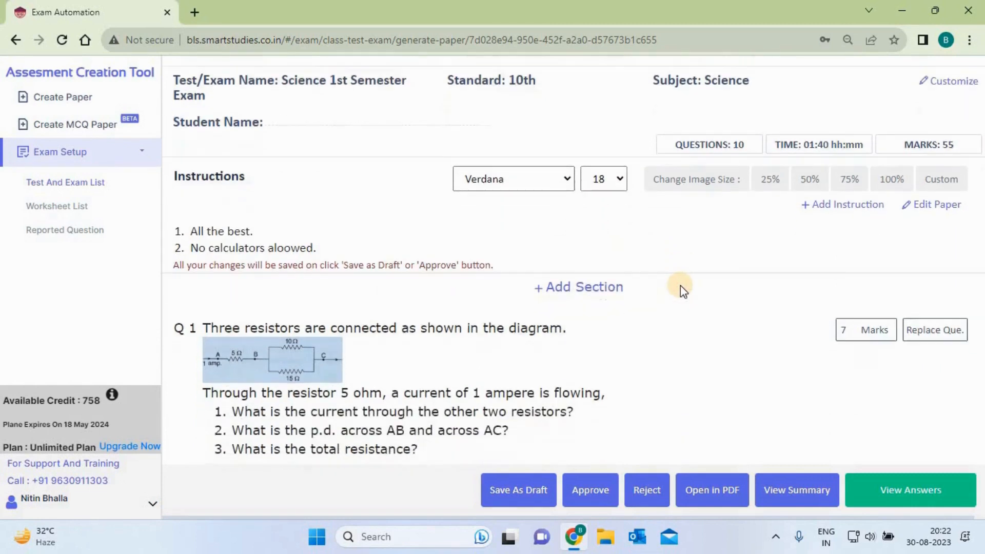
scroll(680, 285, down, 2)
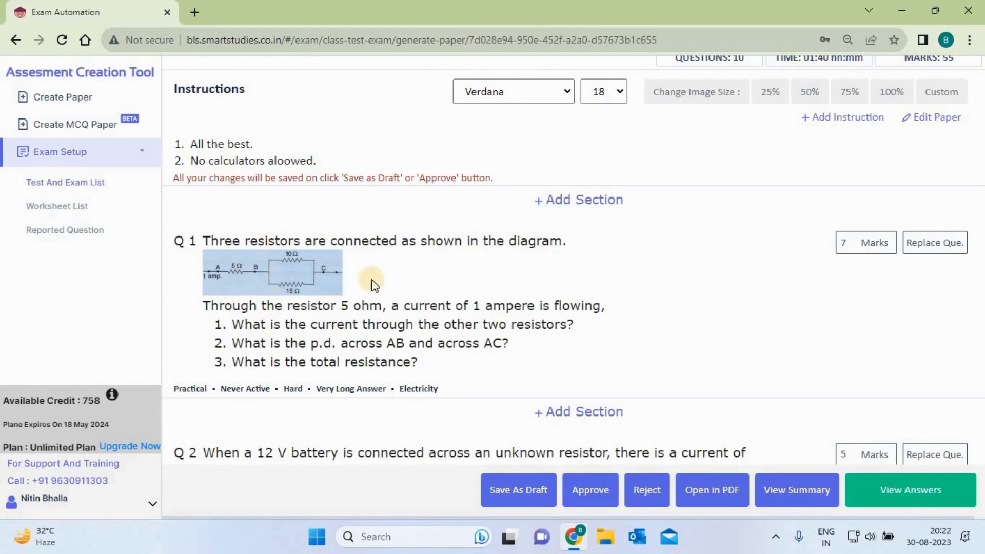
scroll(696, 282, up, 3)
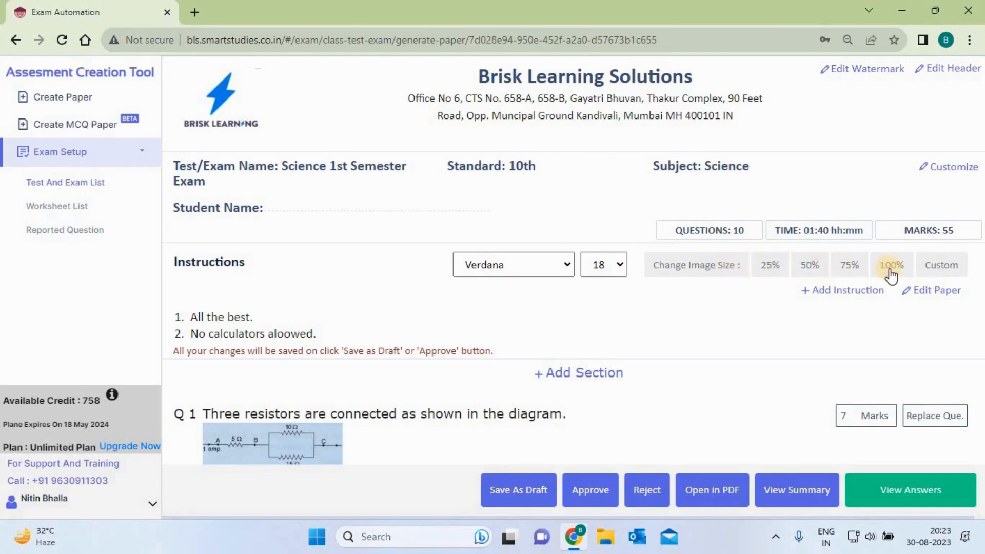
click(814, 267)
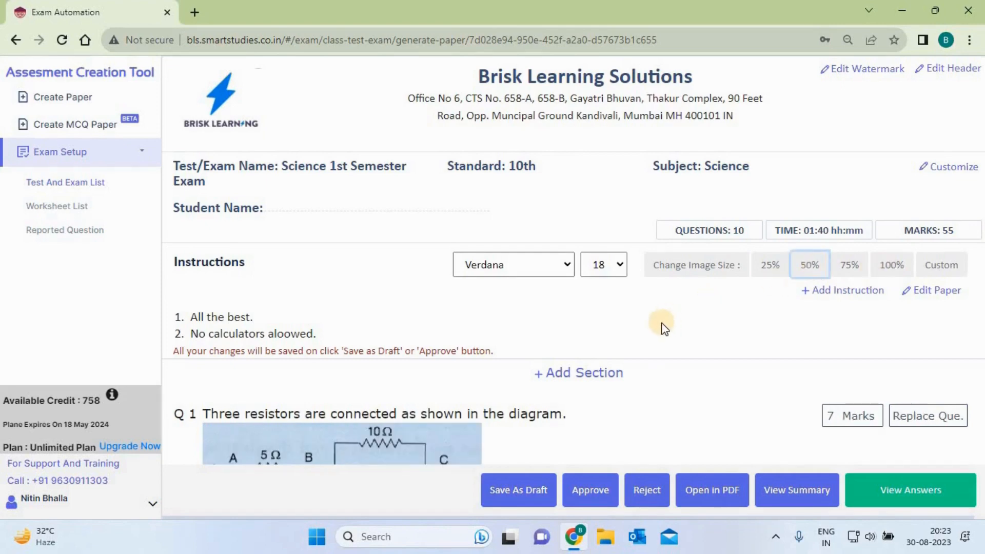
scroll(663, 326, down, 2)
scroll(662, 327, down, 3)
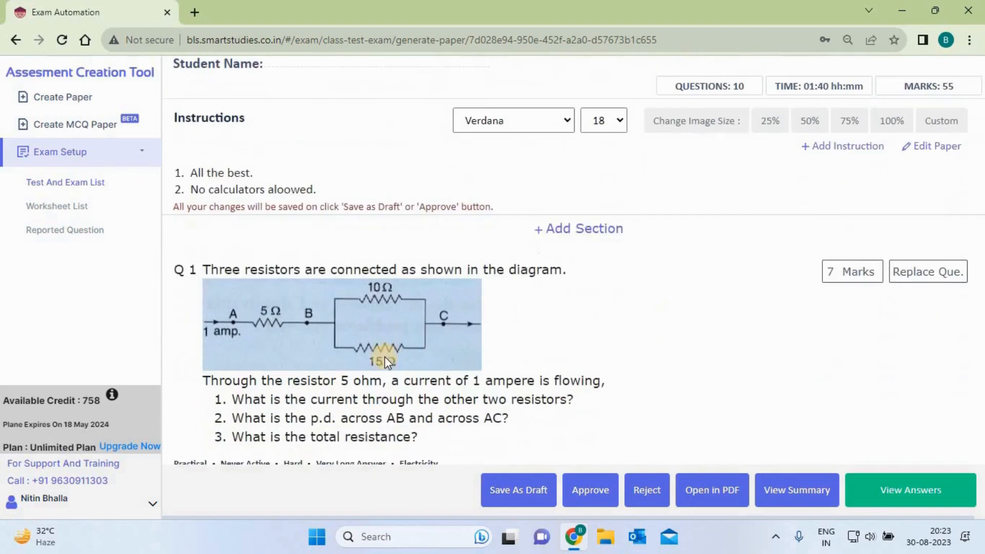
Step: Add the instruction "No cheating please." to the paper's instructions and save it
scroll(719, 295, up, 2)
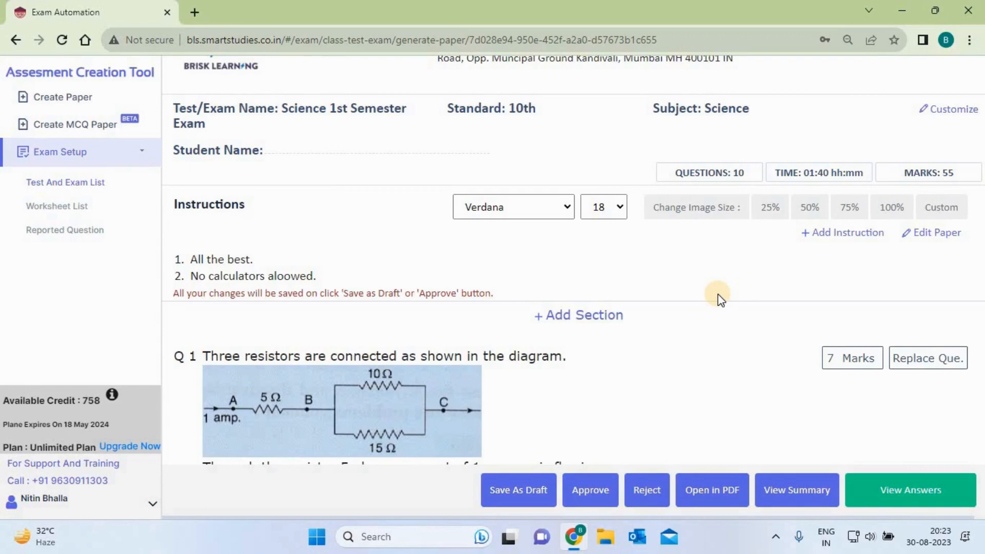
click(835, 237)
click(276, 261)
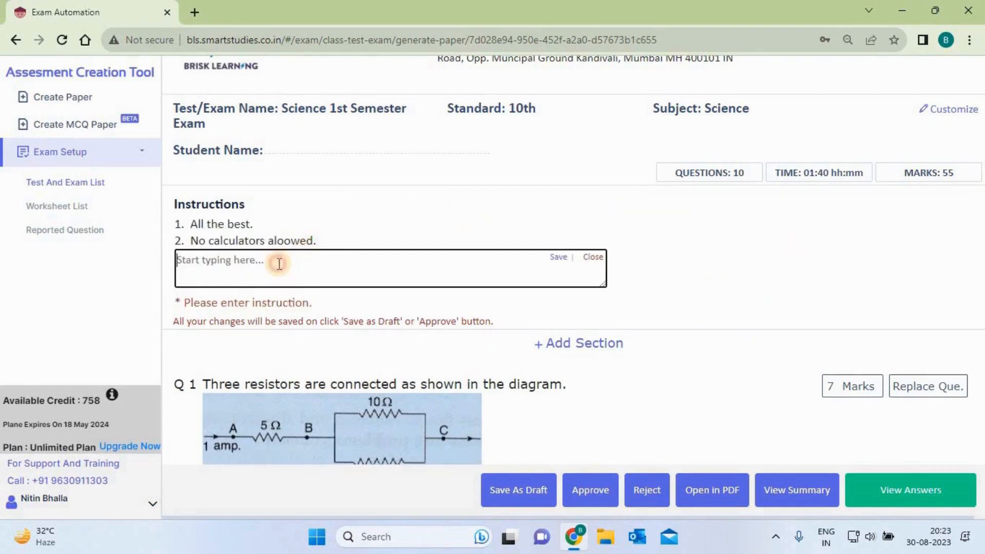
text(No chea)
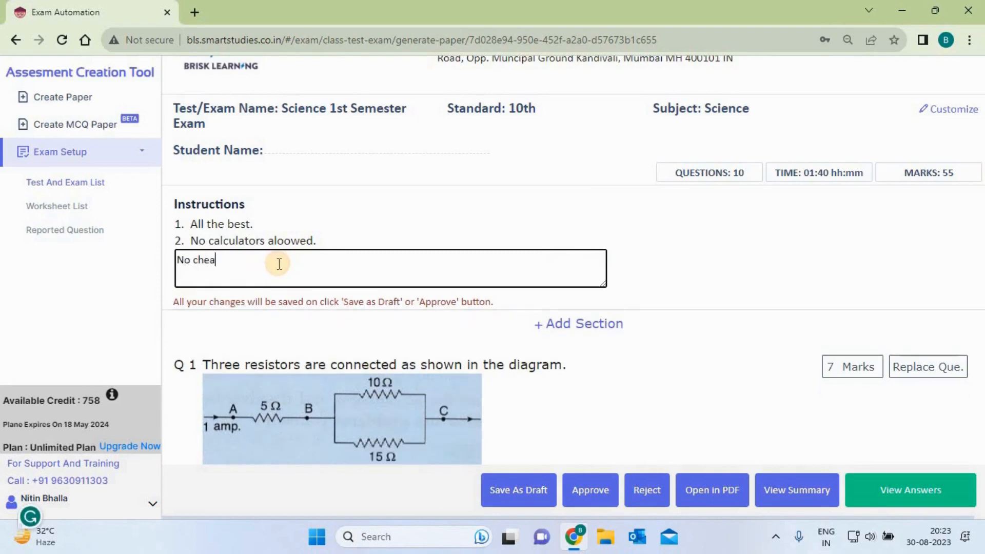
text(ting please.)
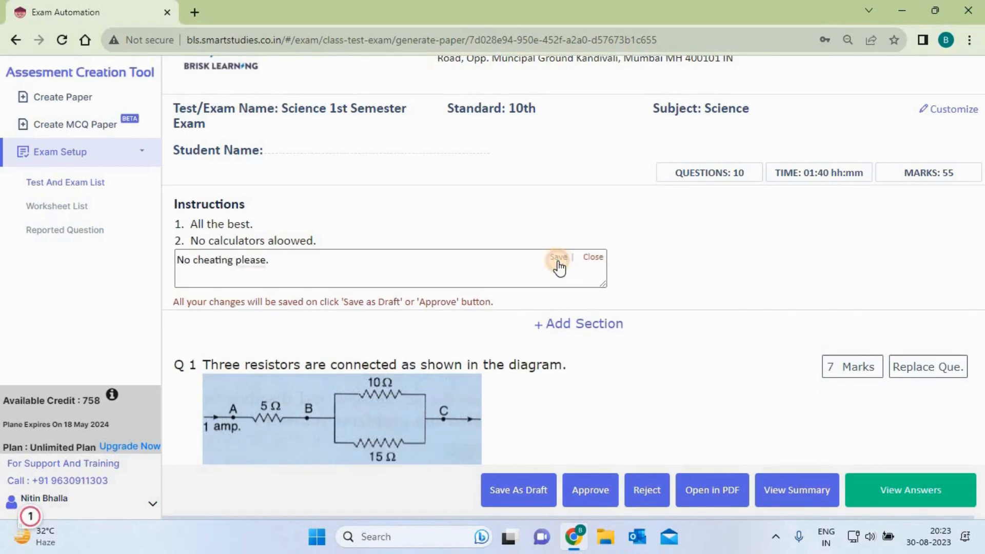
click(559, 261)
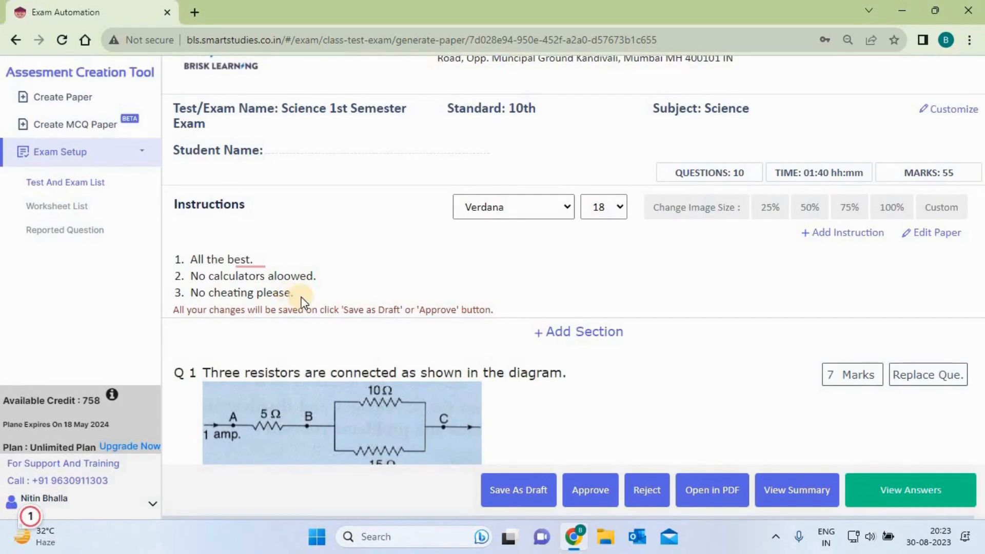
drag(300, 296, 171, 293)
click(466, 292)
Step: Add a section named "Section A" above question 1
scroll(467, 293, down, 3)
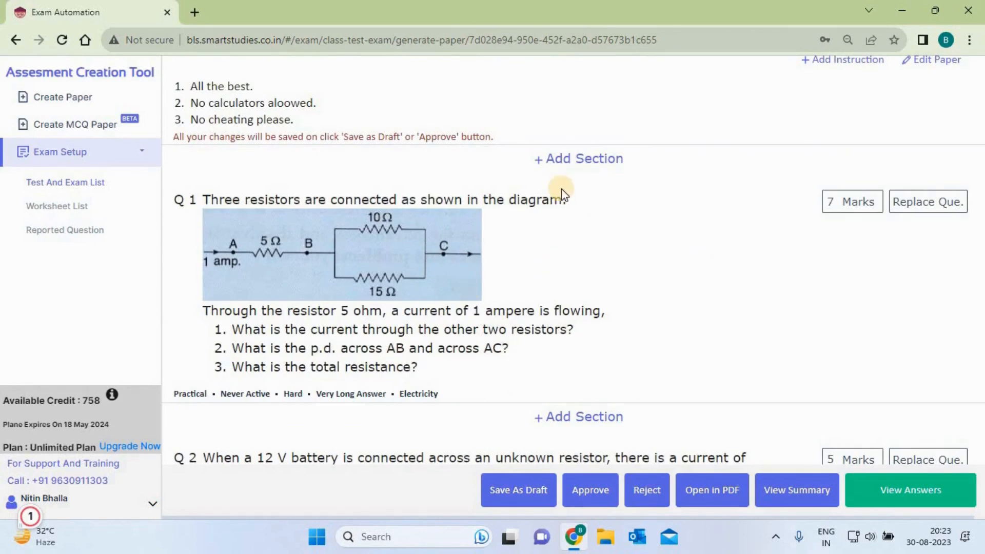
click(577, 160)
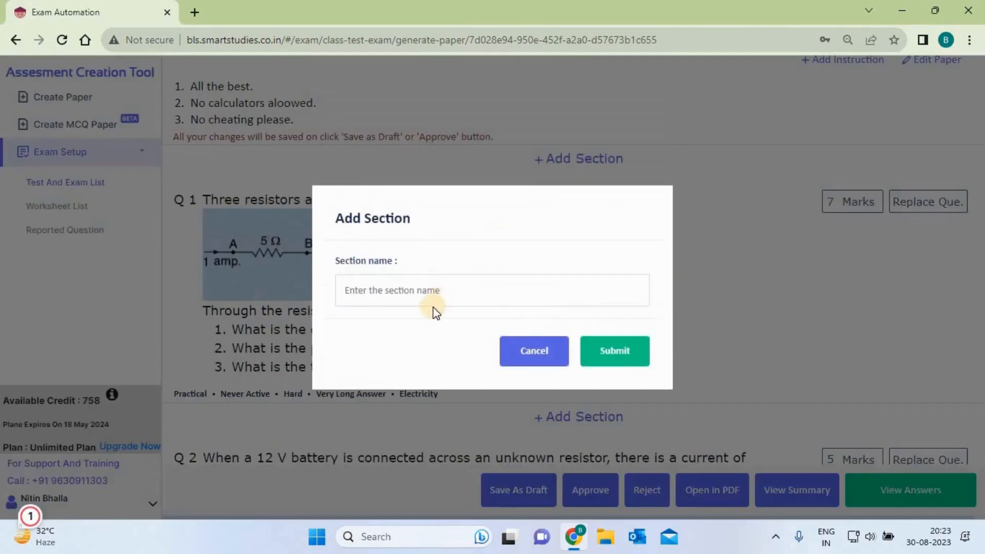
click(436, 292)
text(Section A)
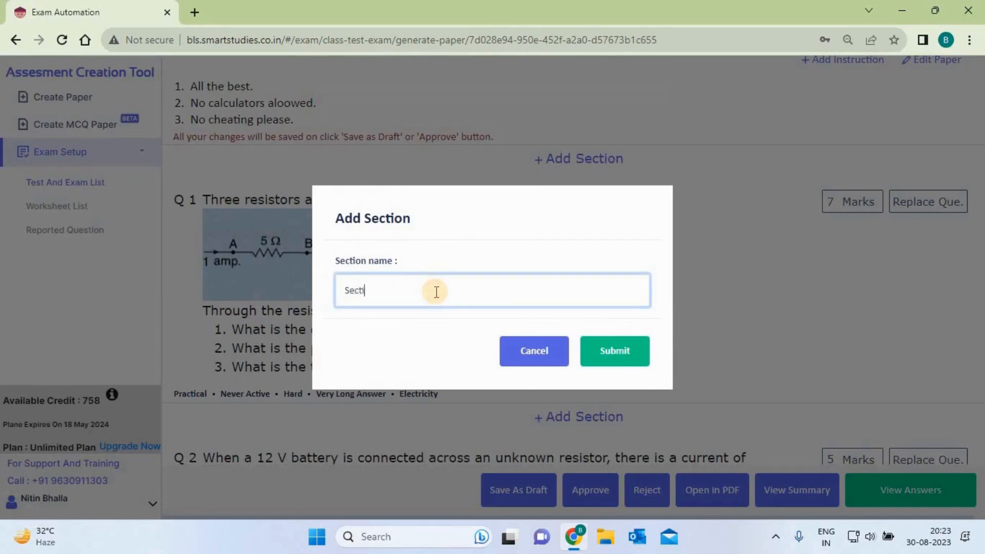
click(611, 353)
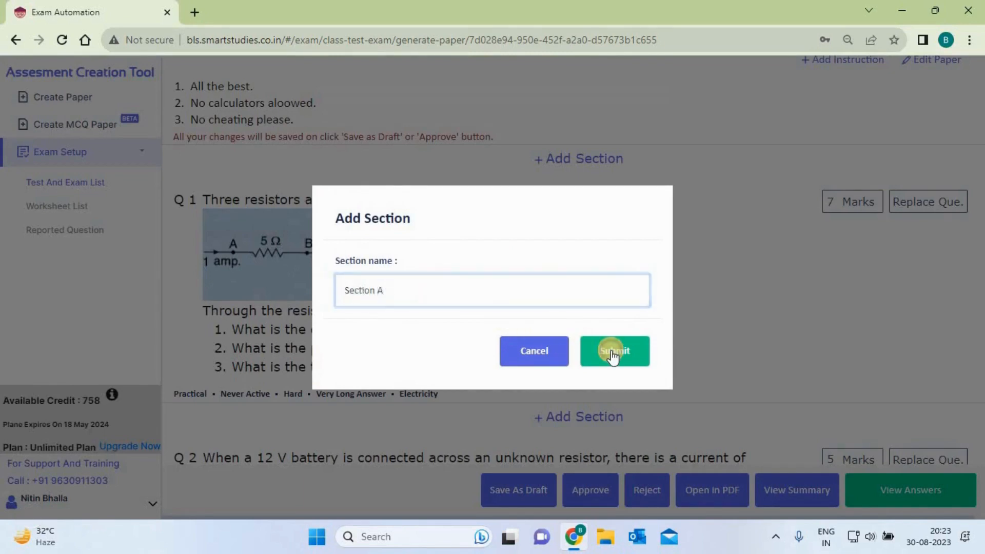
Step: Edit question 2's text, capitalizing "Battery" and ending the question with a question mark after "resistor"
scroll(673, 259, down, 4)
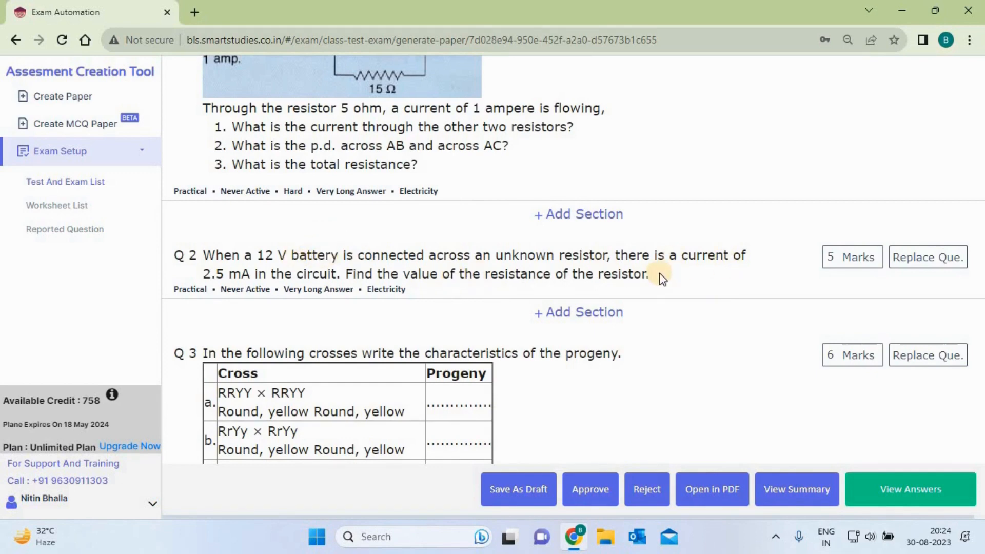
click(683, 256)
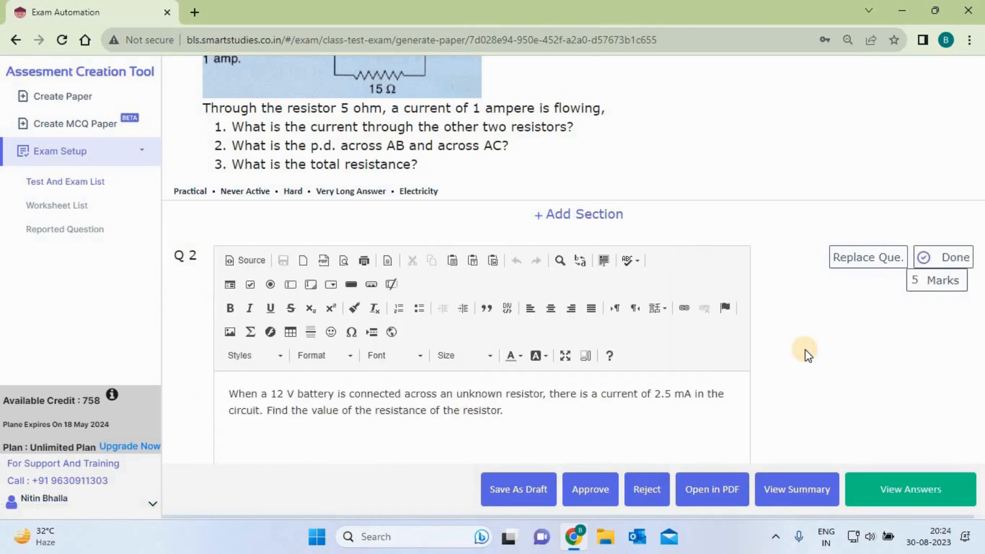
scroll(804, 353, down, 1)
scroll(804, 353, down, 2)
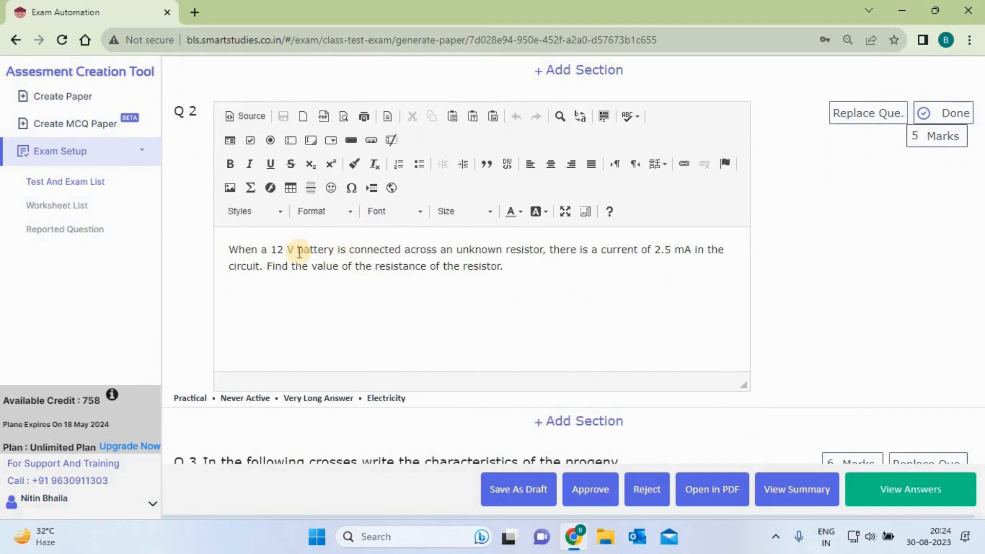
click(302, 252)
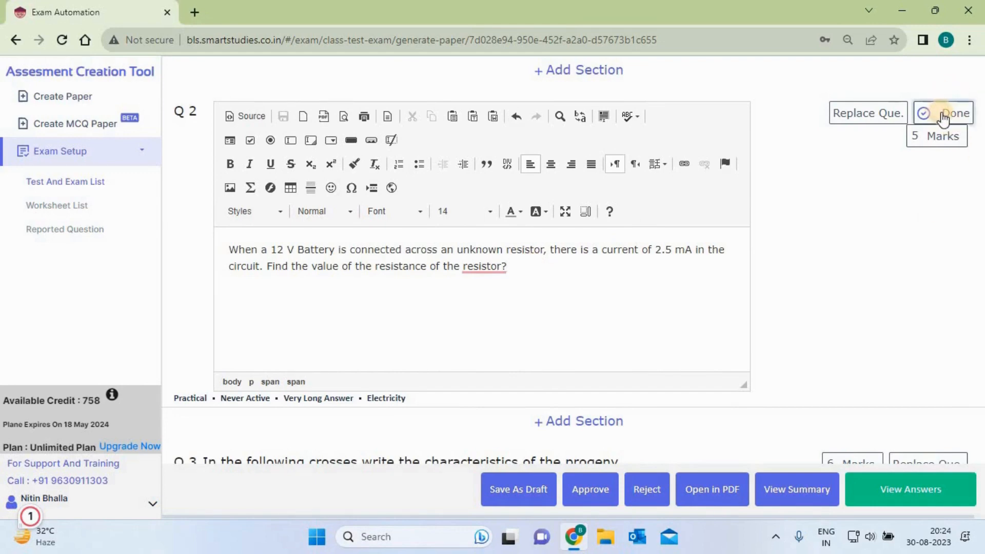
click(943, 115)
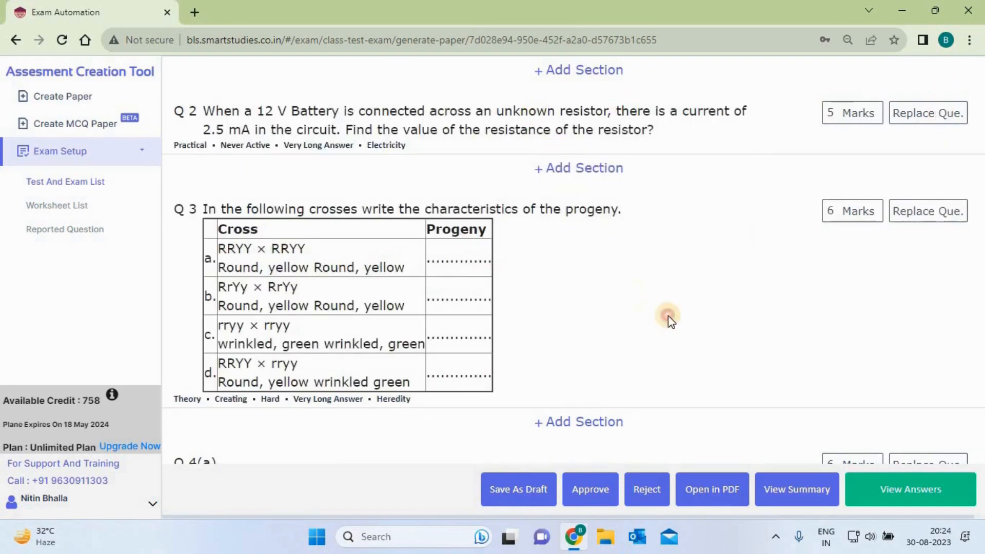
Step: Replace question 4(a) with the question about potatoes and broccoli growing in acidic or alkaline soil with a pH of 5.5
scroll(668, 316, down, 5)
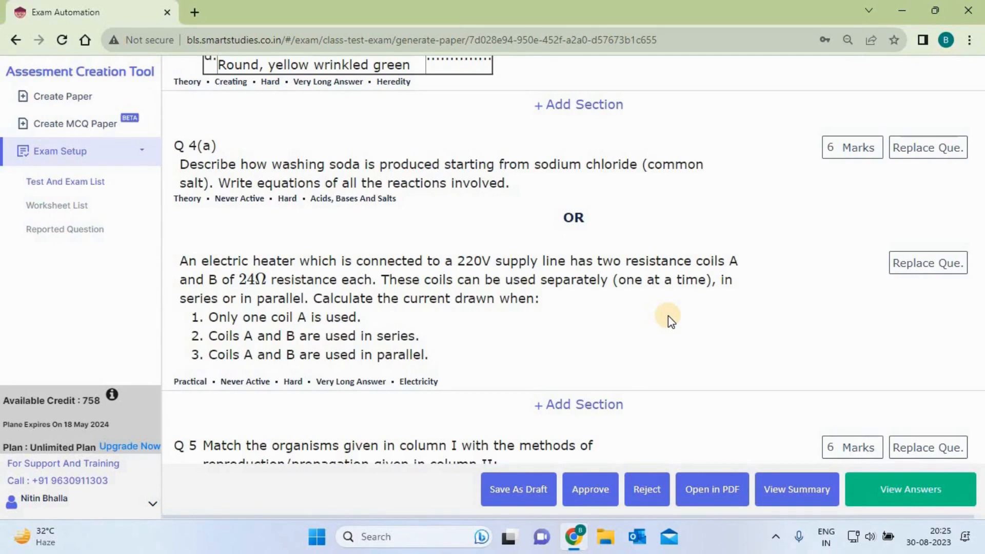
click(927, 148)
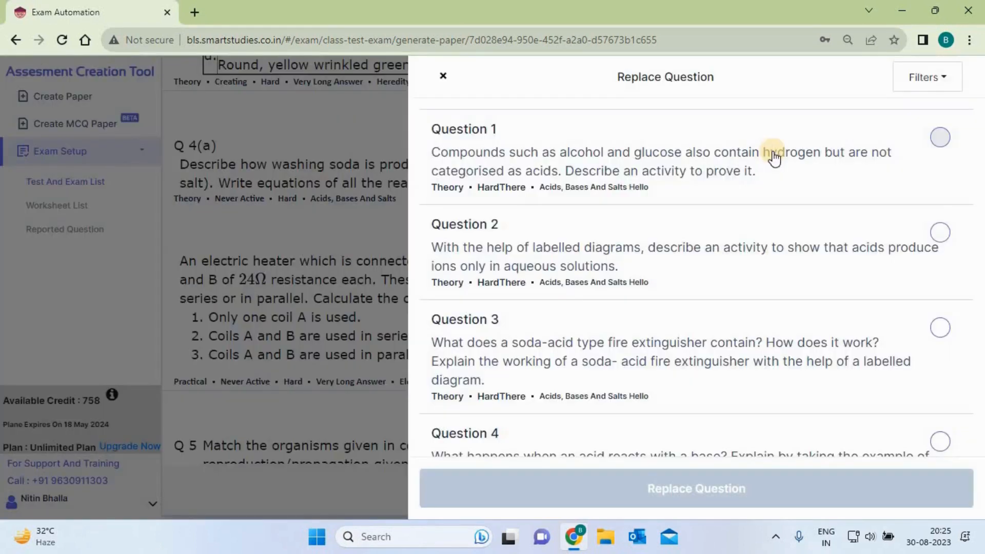
click(672, 160)
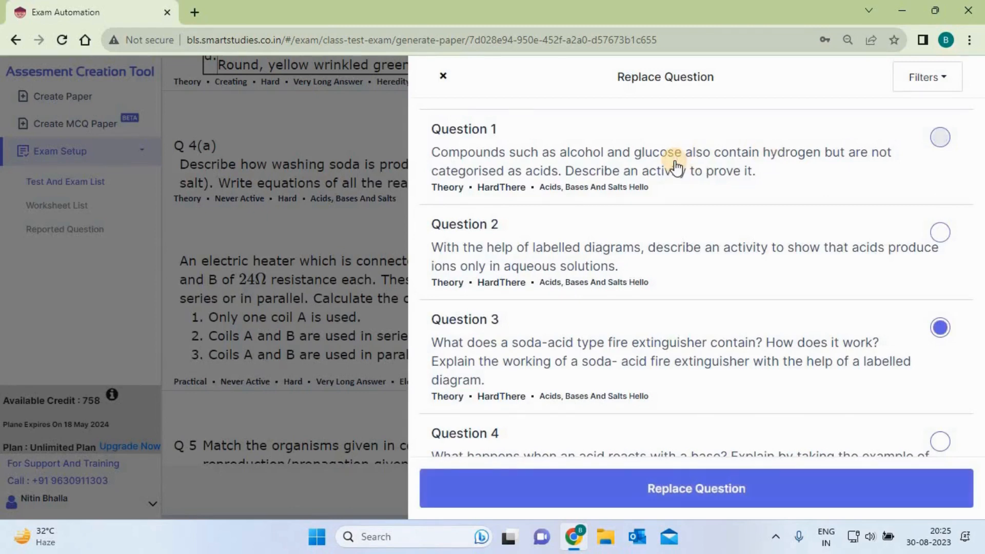
scroll(675, 165, down, 8)
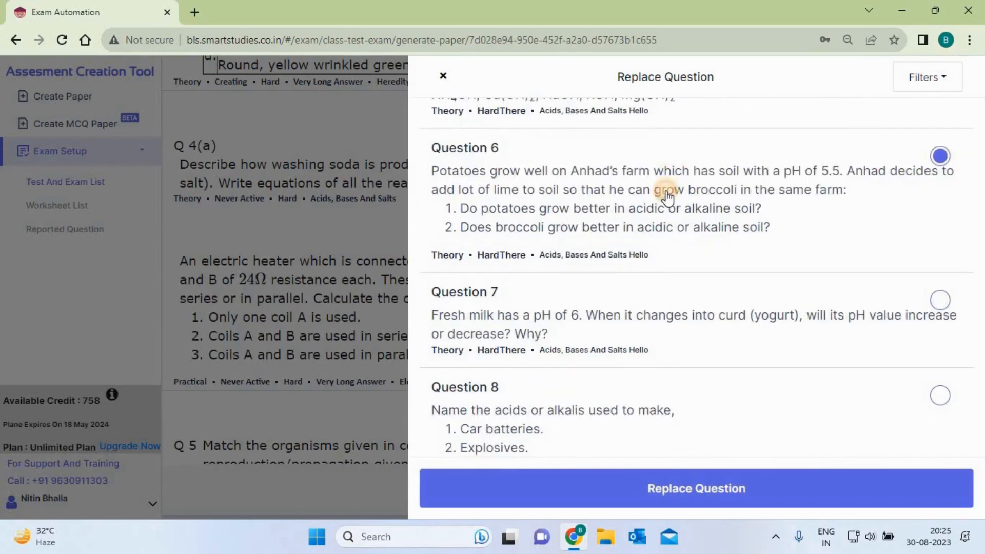
click(714, 494)
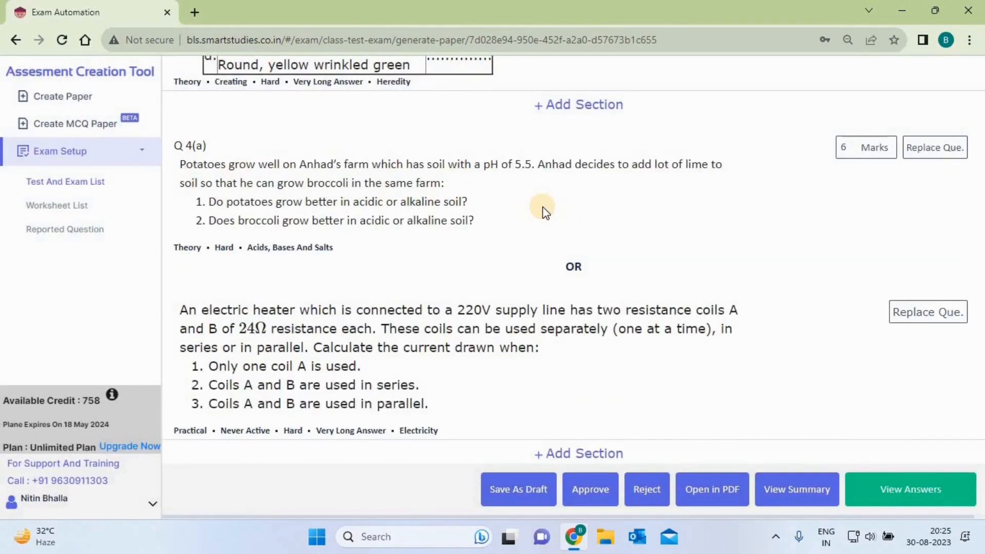
click(649, 198)
Step: Preview the question paper as a PDF and check its print layout without saving it
scroll(648, 197, down, 5)
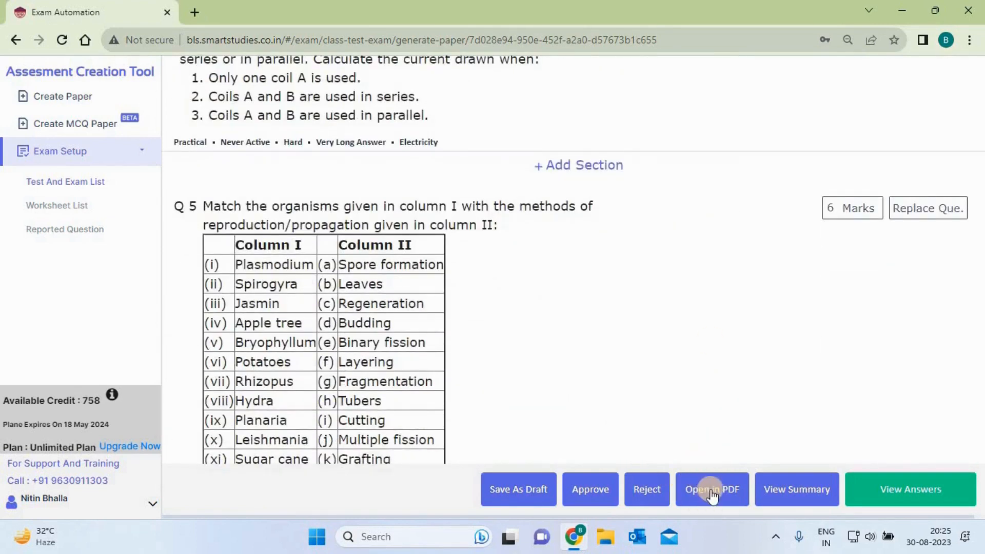
click(712, 490)
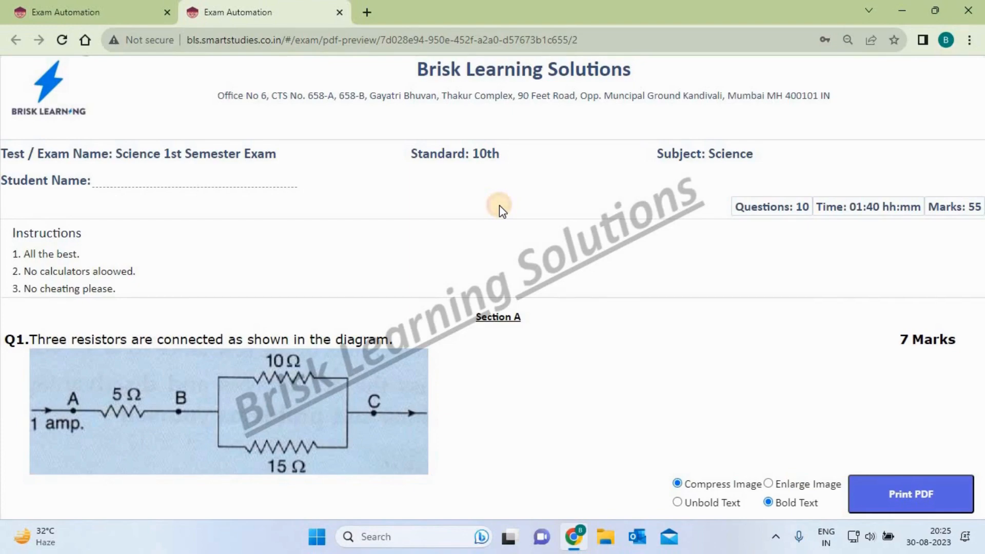
scroll(500, 205, down, 6)
scroll(500, 205, down, 6)
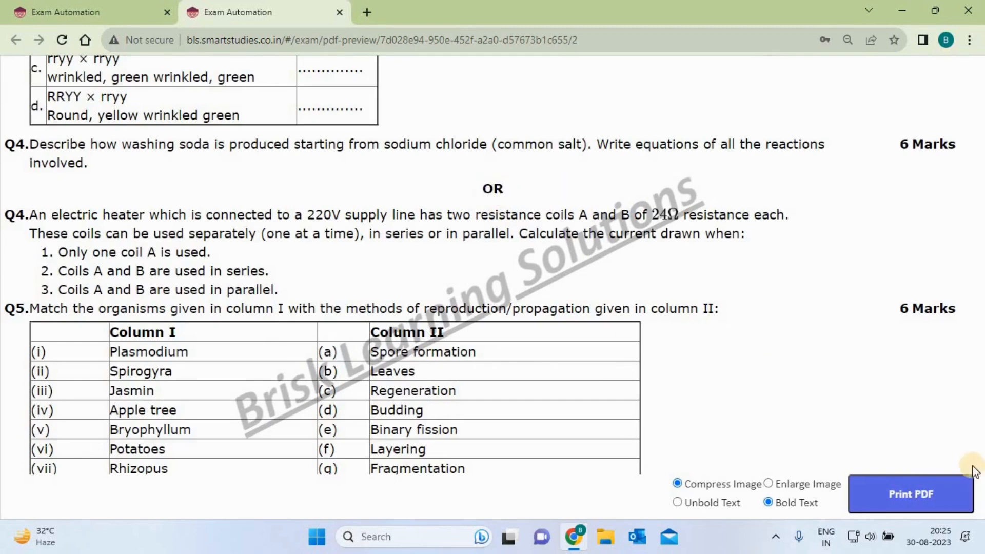
click(889, 495)
click(901, 494)
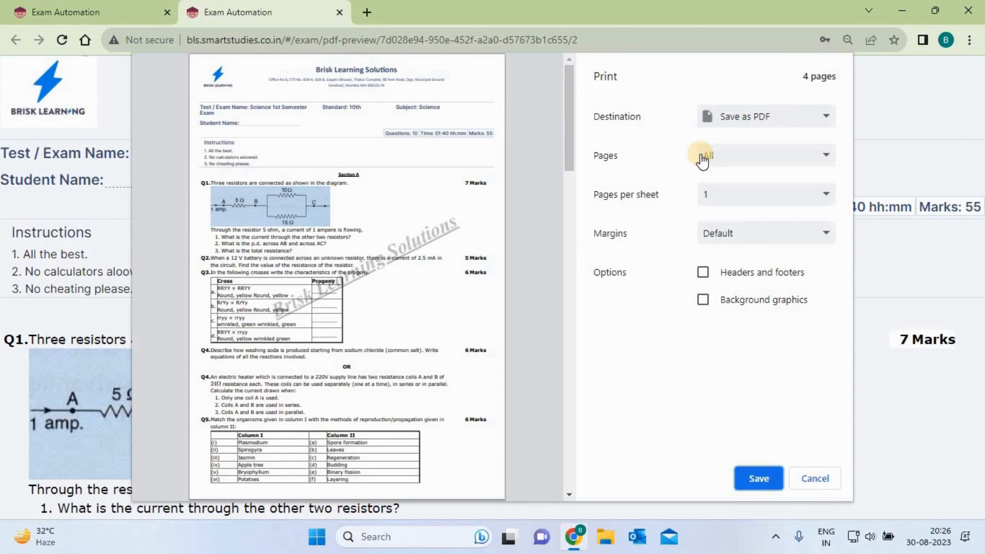
click(817, 479)
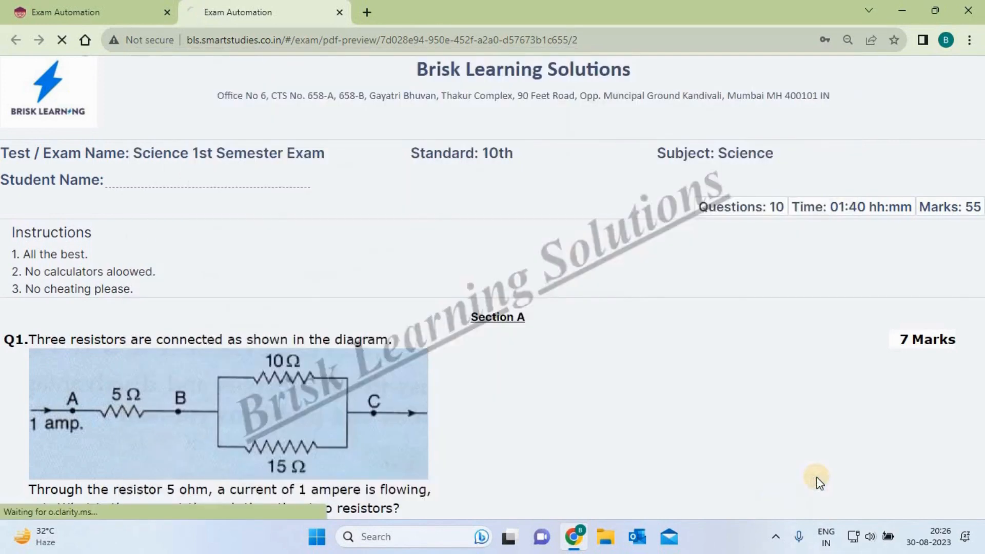
Step: View the paper's answer sheet, look through the answers to questions 1 to 4 and open its PDF version
click(50, 6)
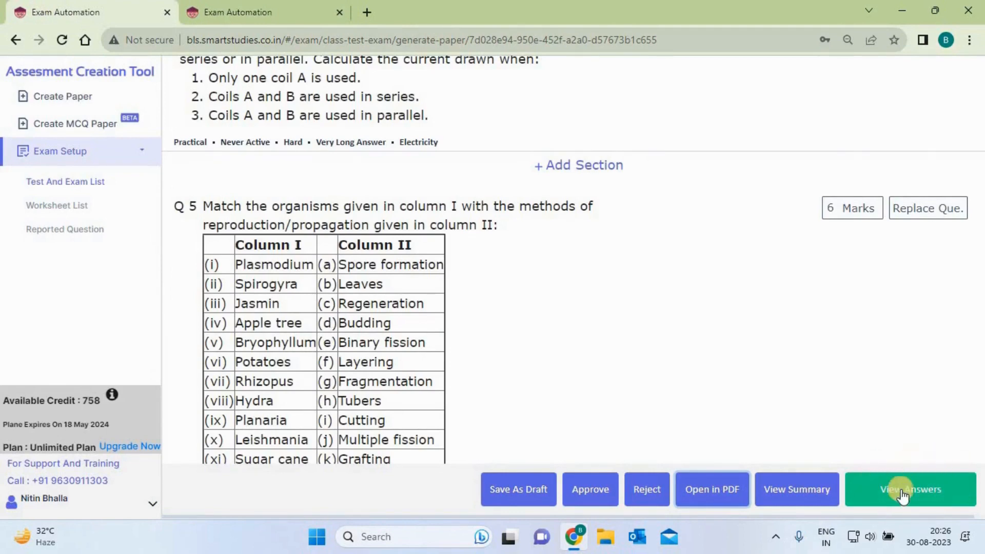
click(926, 495)
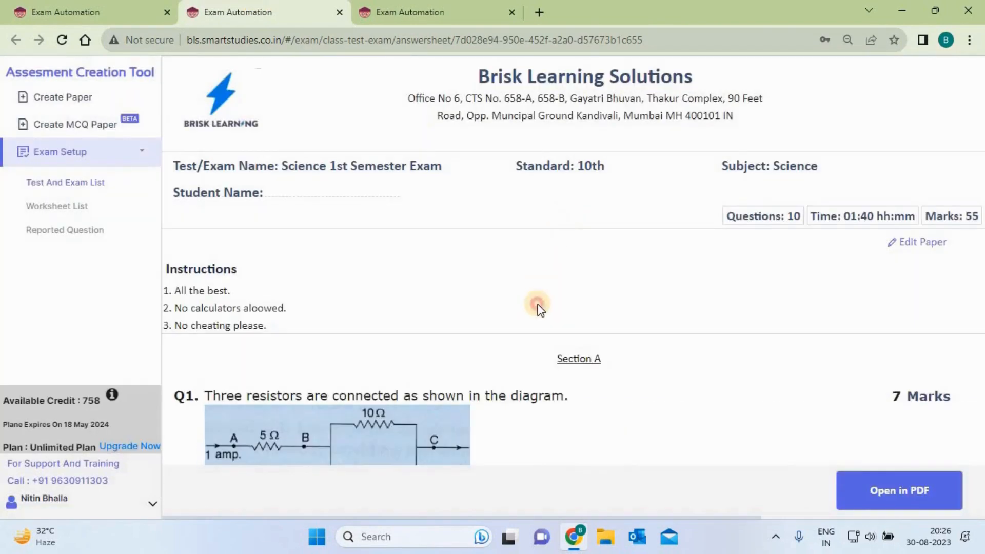
scroll(539, 307, down, 8)
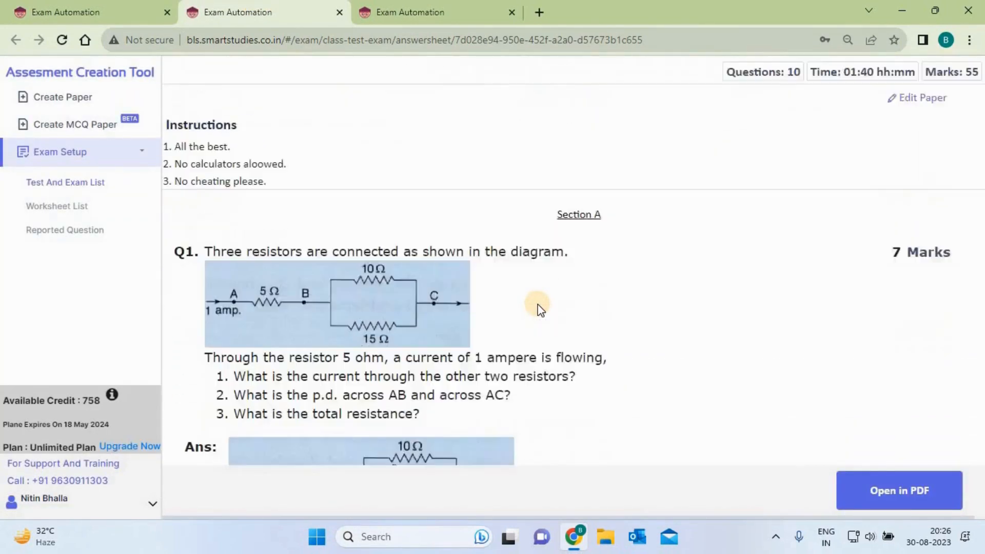
scroll(539, 308, down, 12)
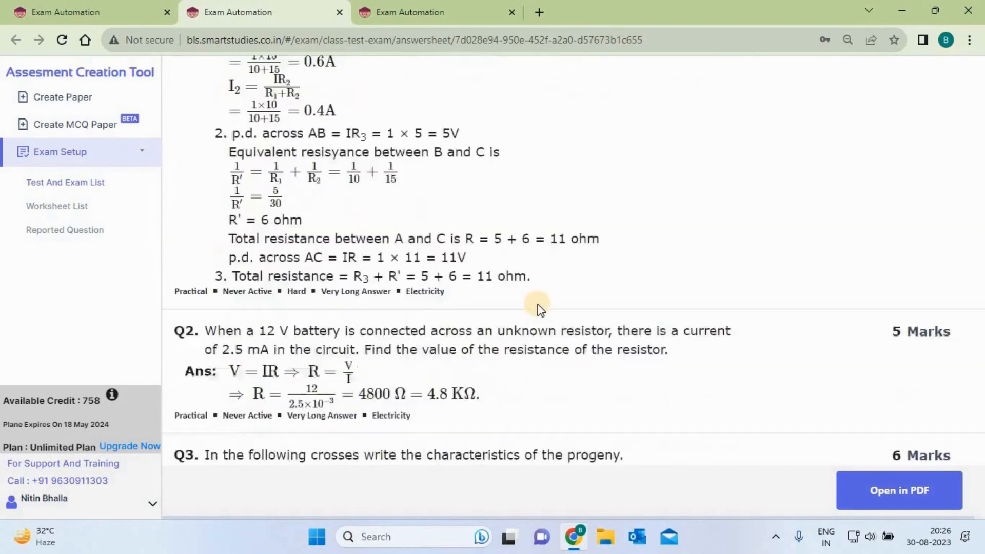
scroll(539, 304, down, 12)
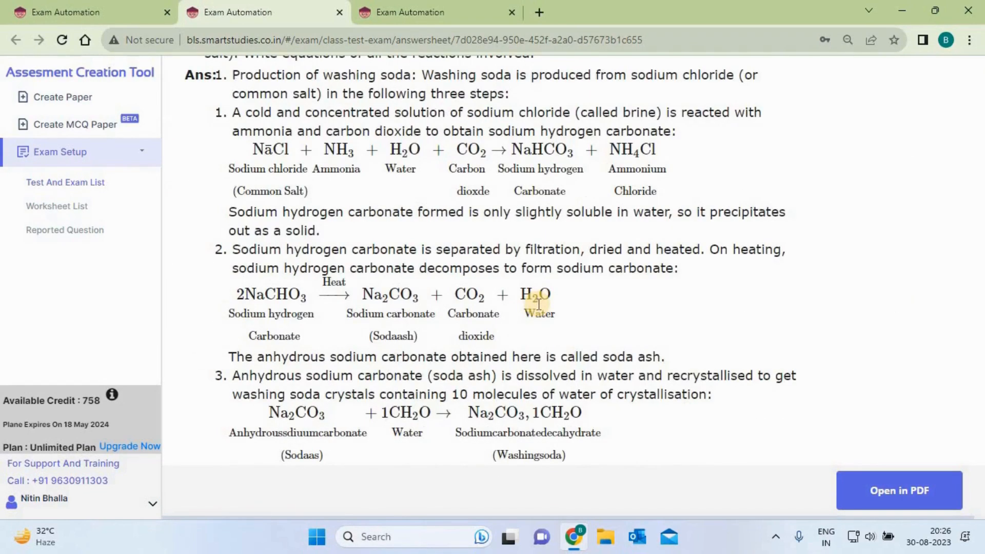
click(904, 494)
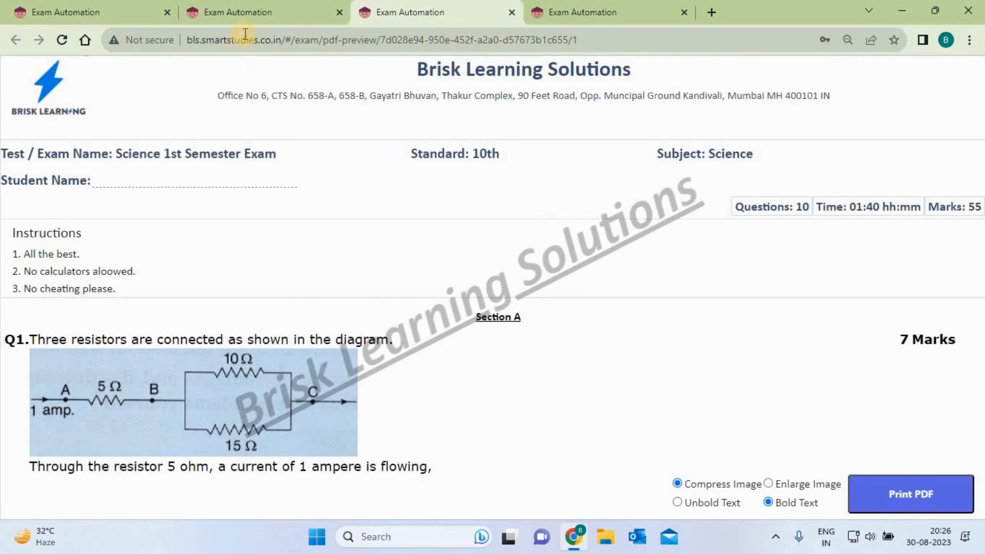
Step: Return to the answer sheet, turn on paper editing and report question 2 with the comment "Incorrect answer."
click(241, 12)
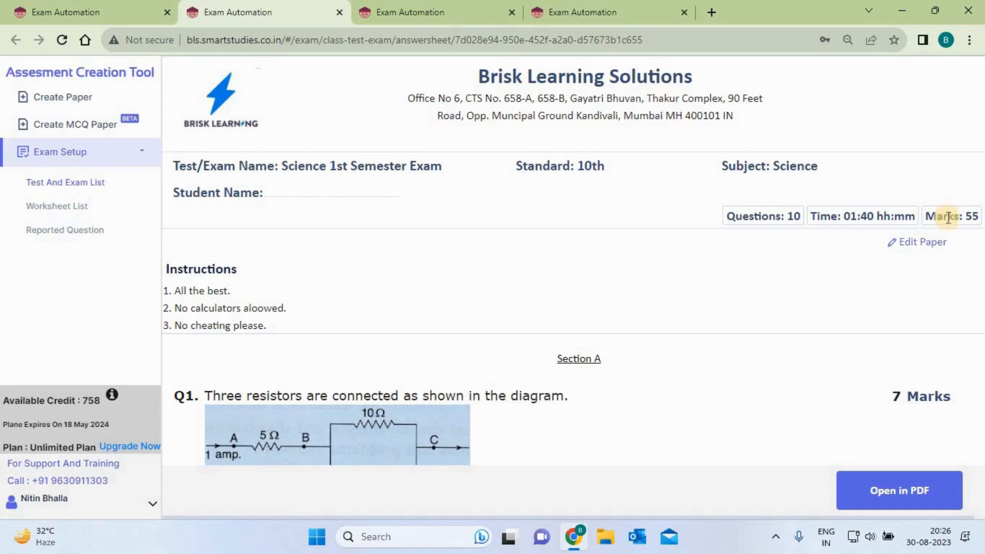
click(922, 243)
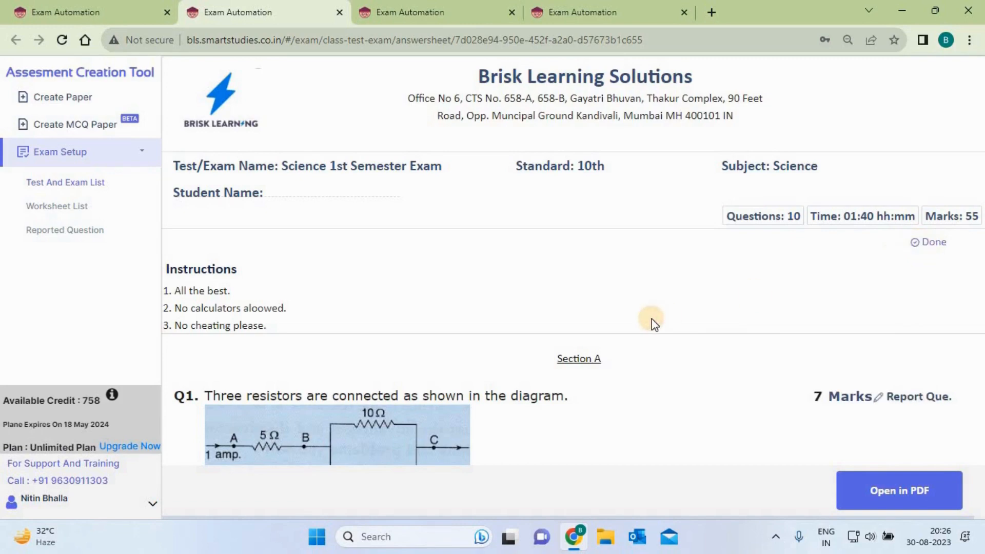
scroll(653, 323, down, 8)
scroll(652, 323, down, 9)
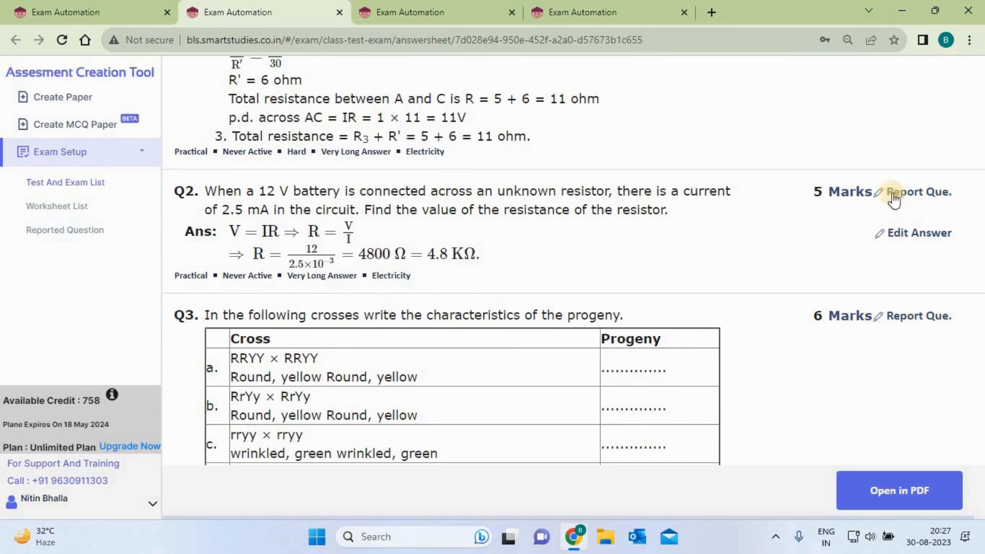
click(920, 200)
click(410, 198)
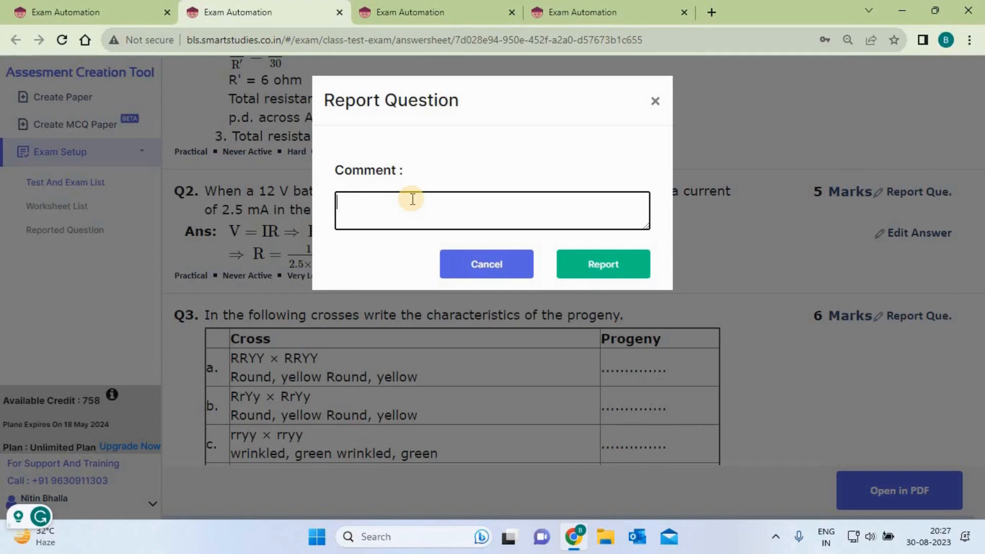
text(Incorrect answer.)
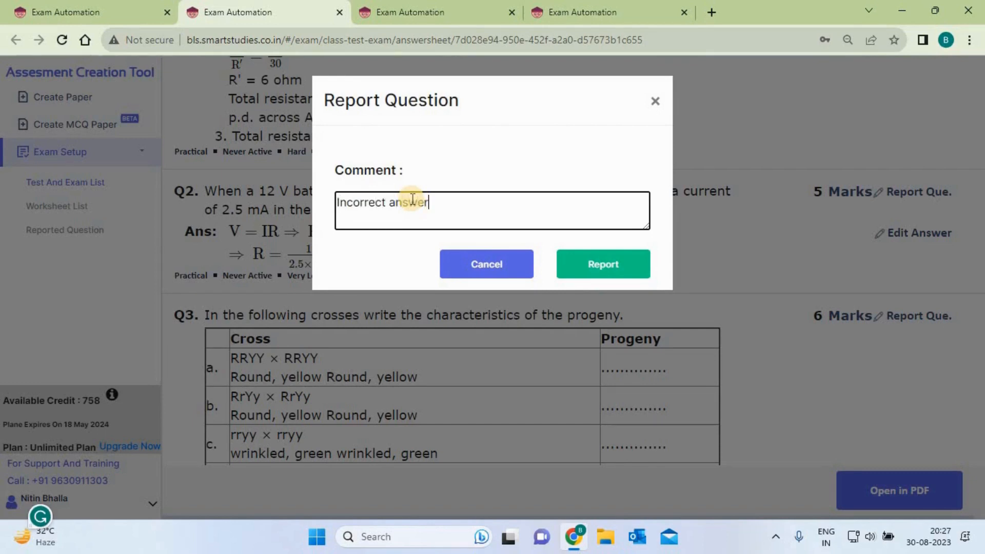
click(599, 266)
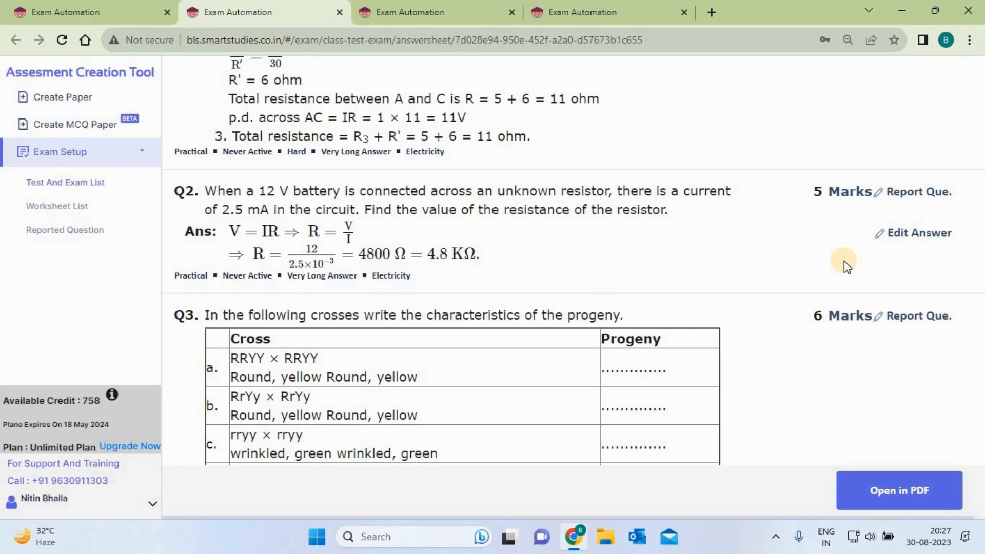
Step: Open question 2's answer for editing in the answer sheet
click(927, 237)
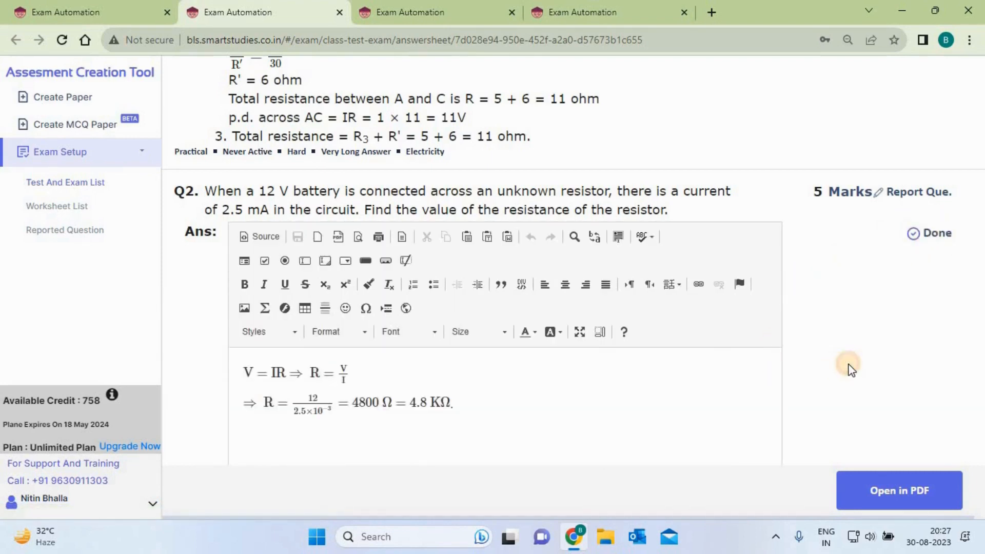
scroll(849, 369, down, 2)
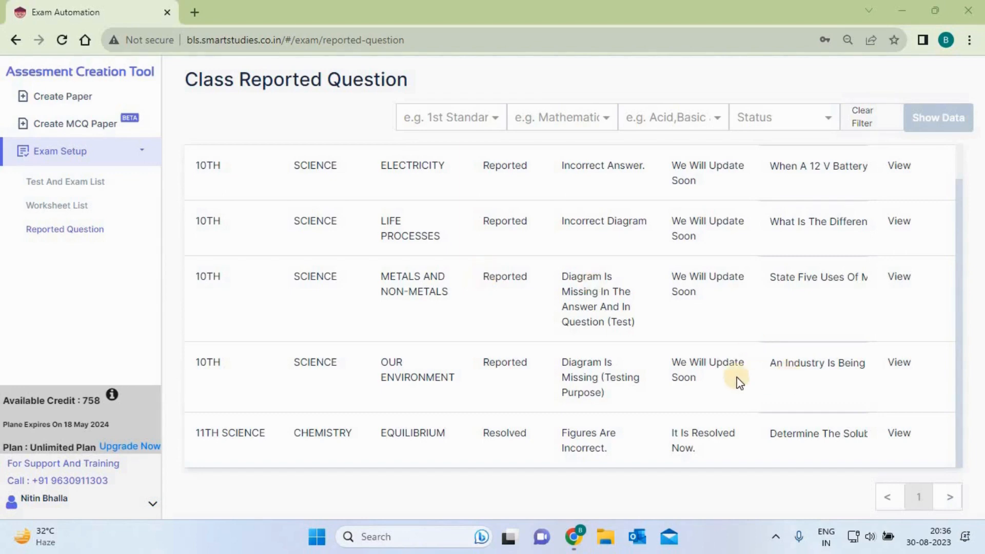
Step: Review the replies given to the reported questions, including the one for the 11th Science Chemistry Equilibrium question
drag(706, 378, 667, 365)
click(725, 392)
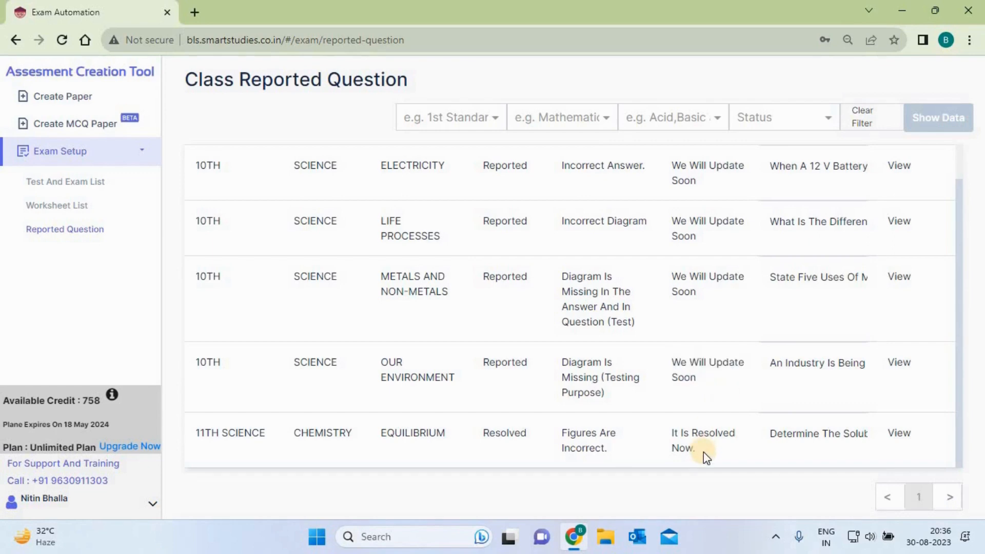
drag(703, 452, 562, 447)
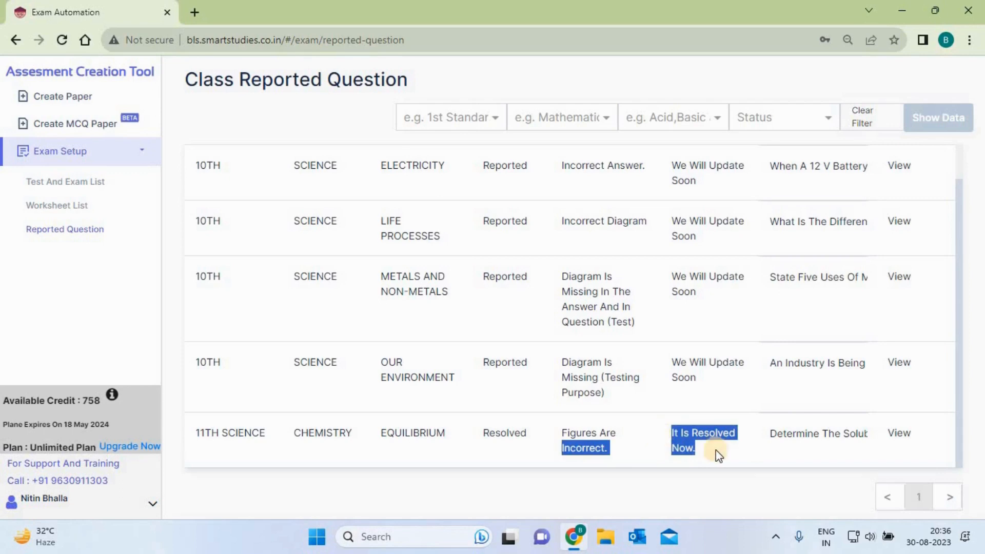
click(734, 457)
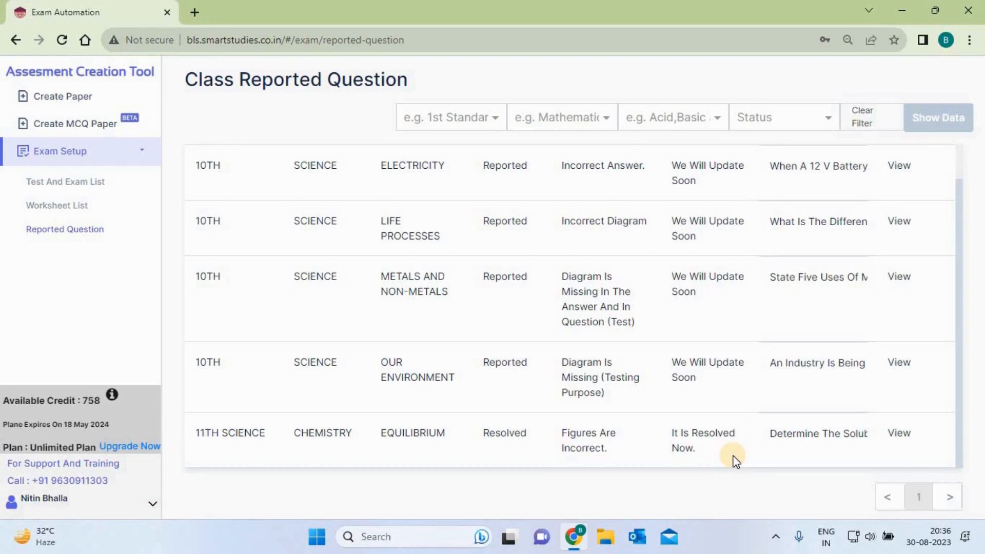
Step: Archive the 10th Science exam paper with 5 questions from the test and exam list
click(82, 183)
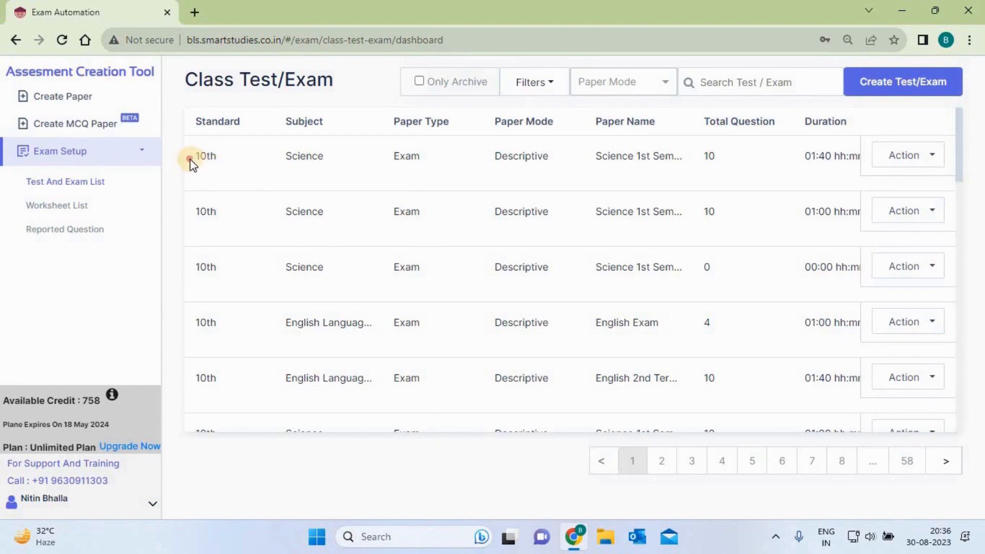
drag(189, 161, 325, 163)
click(329, 162)
drag(958, 133, 958, 236)
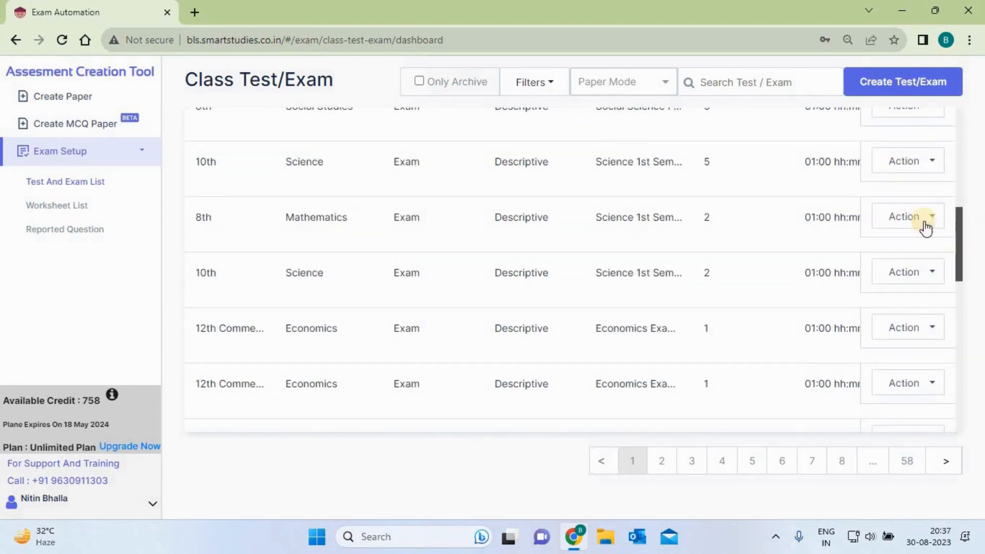
click(915, 168)
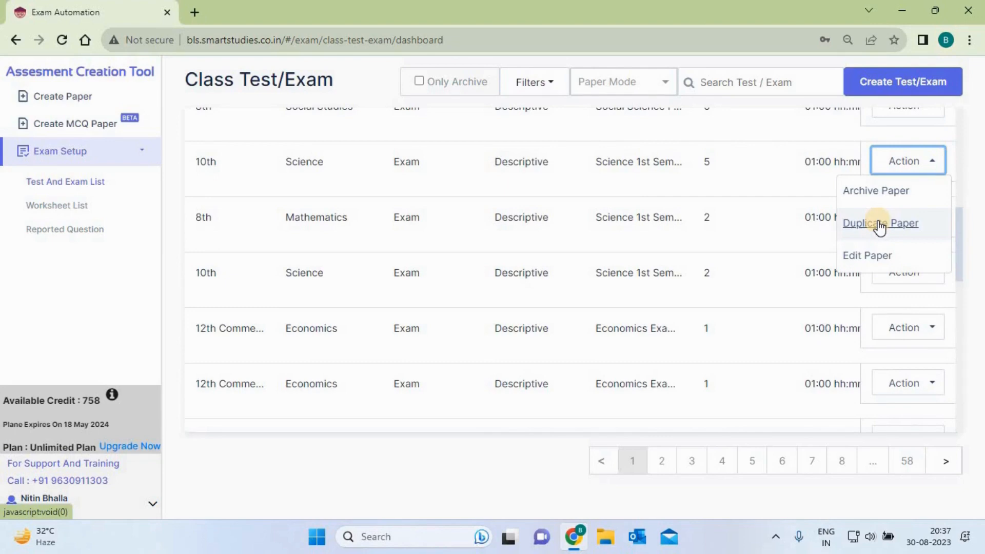
click(875, 188)
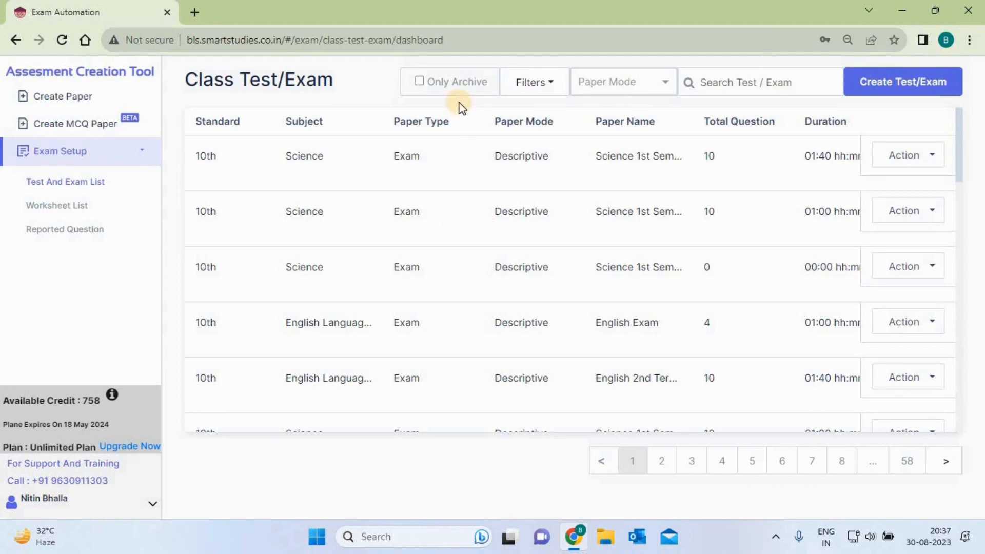
Step: Show only archived papers in the test and exam list and check the actions available for an archived 10th Mathematics paper
double_click(487, 83)
drag(427, 85, 424, 84)
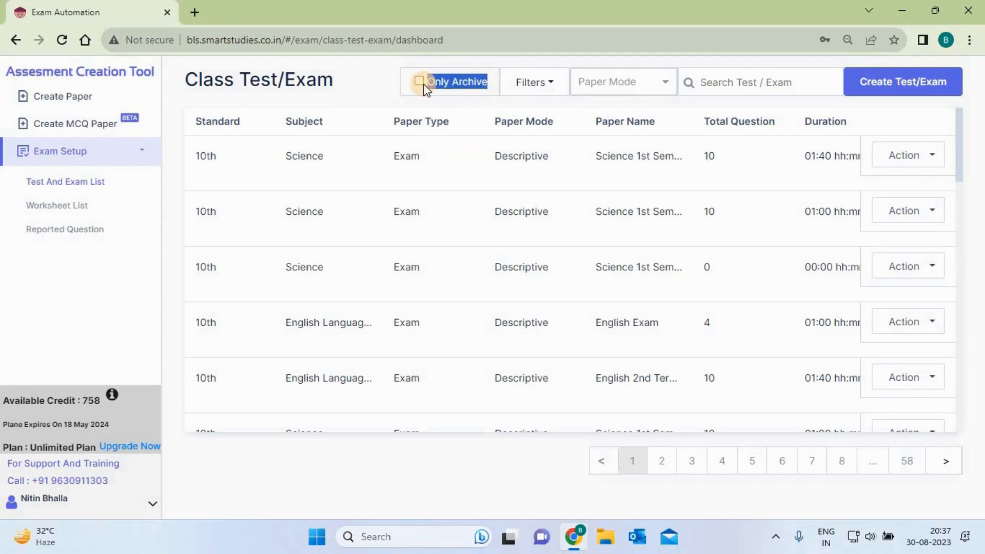
click(365, 78)
click(419, 81)
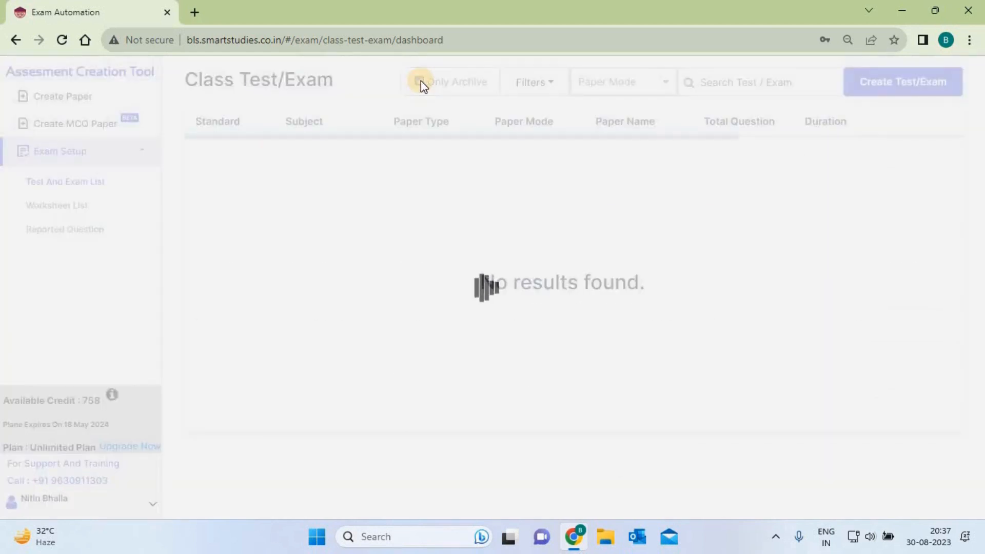
drag(961, 122, 963, 284)
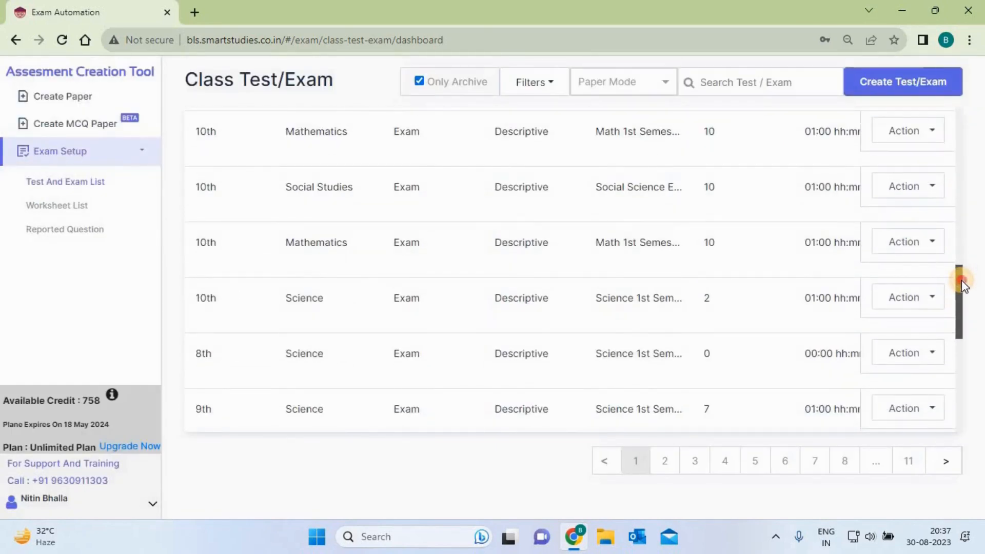
click(906, 243)
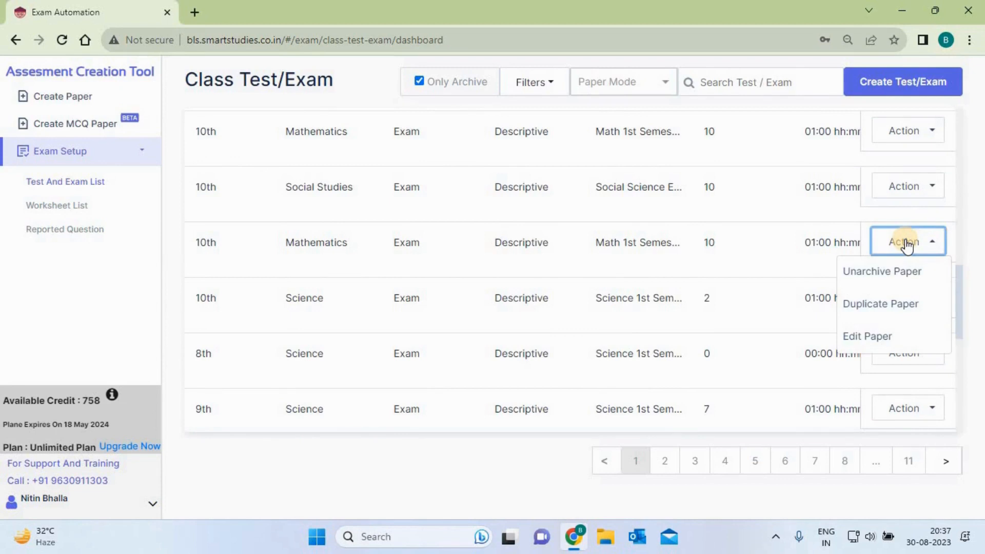
click(752, 261)
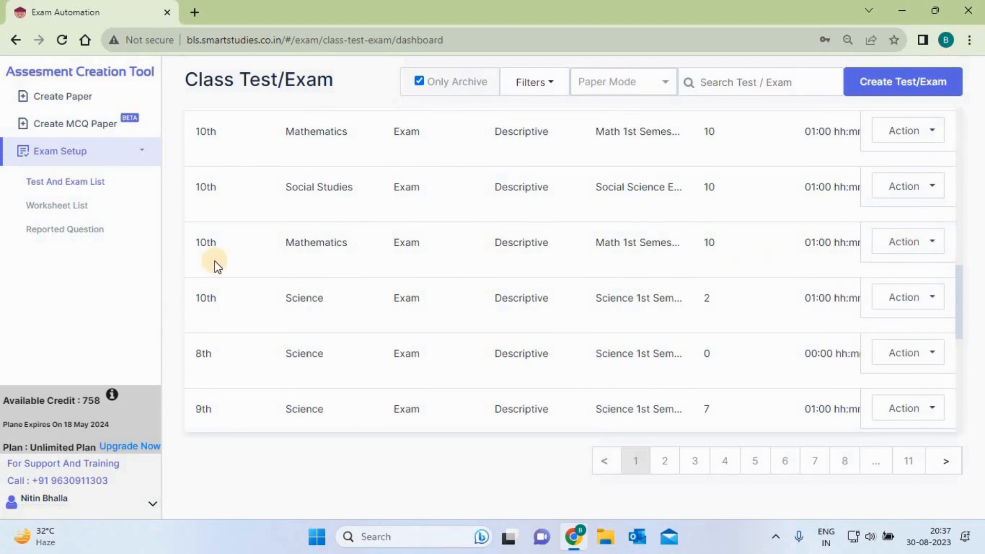
Step: View the worksheet list, the MCQ paper creation form and the regular paper creation form
click(62, 207)
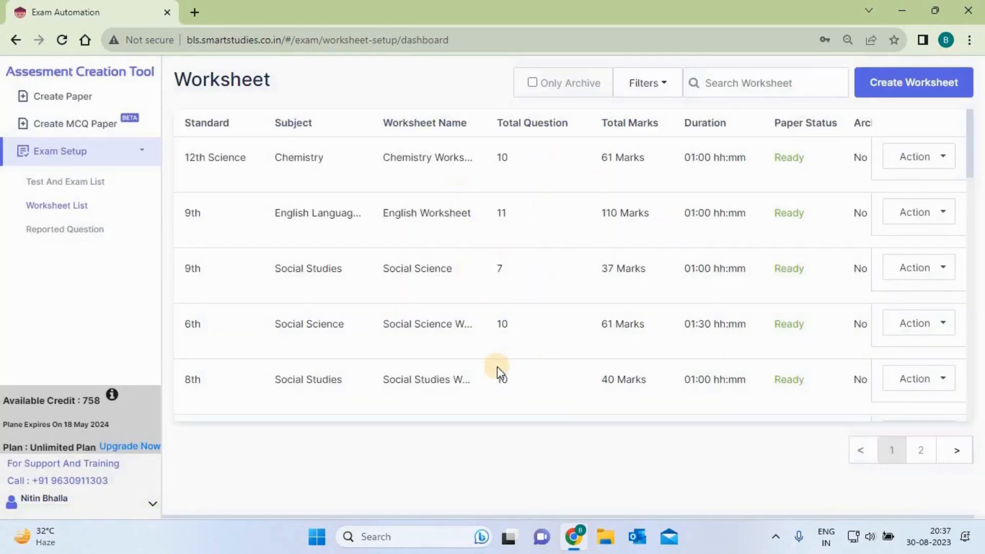
click(70, 125)
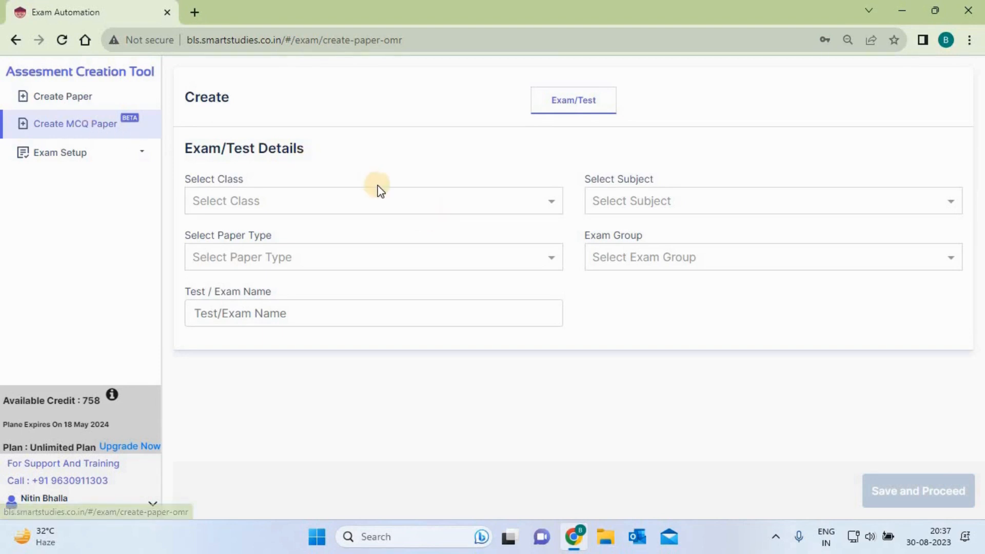
click(73, 101)
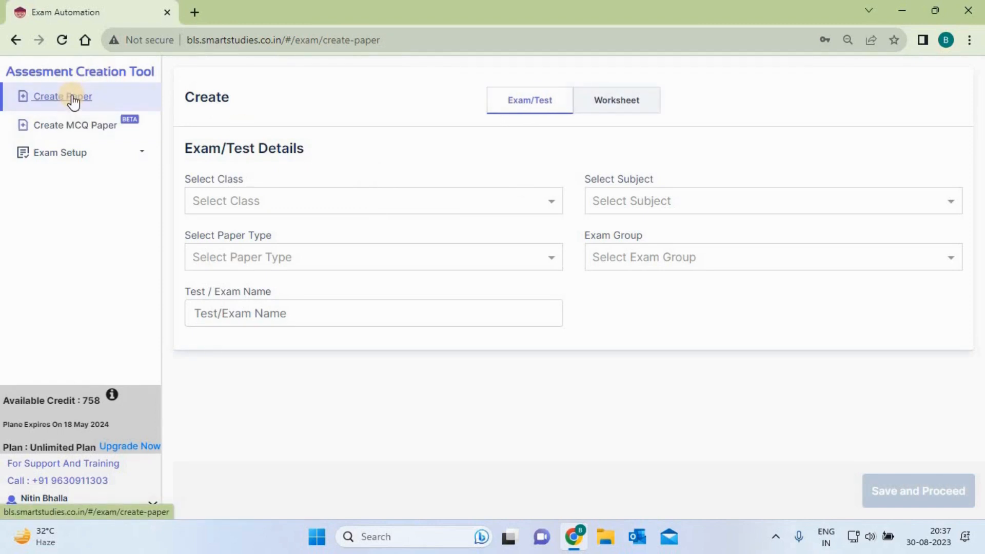